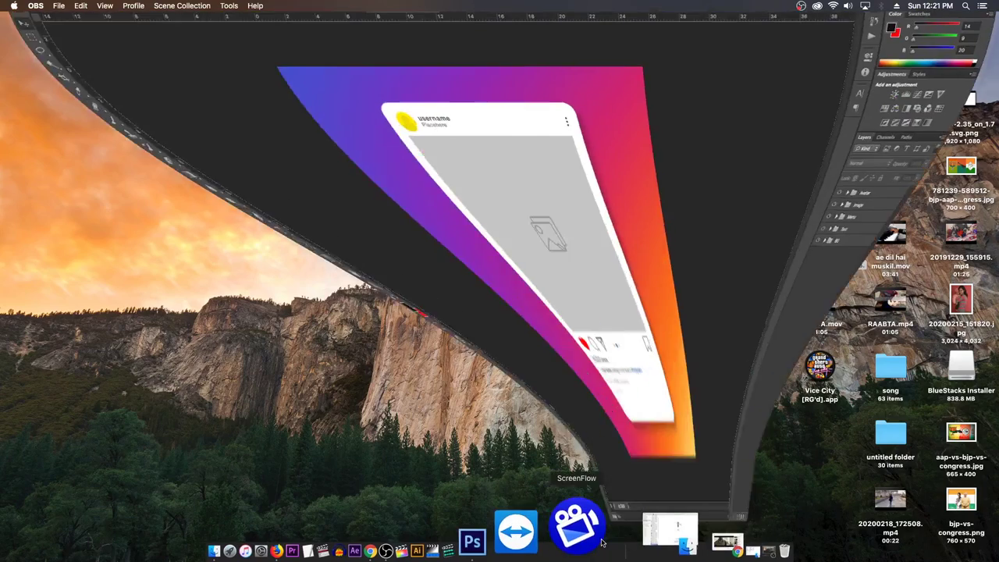
Expand the Image group in 73.psd to show its 'Place Your Image Here' layer
key(super+equal)
key(super+minus)
key(super+minus)
key(super+equal)
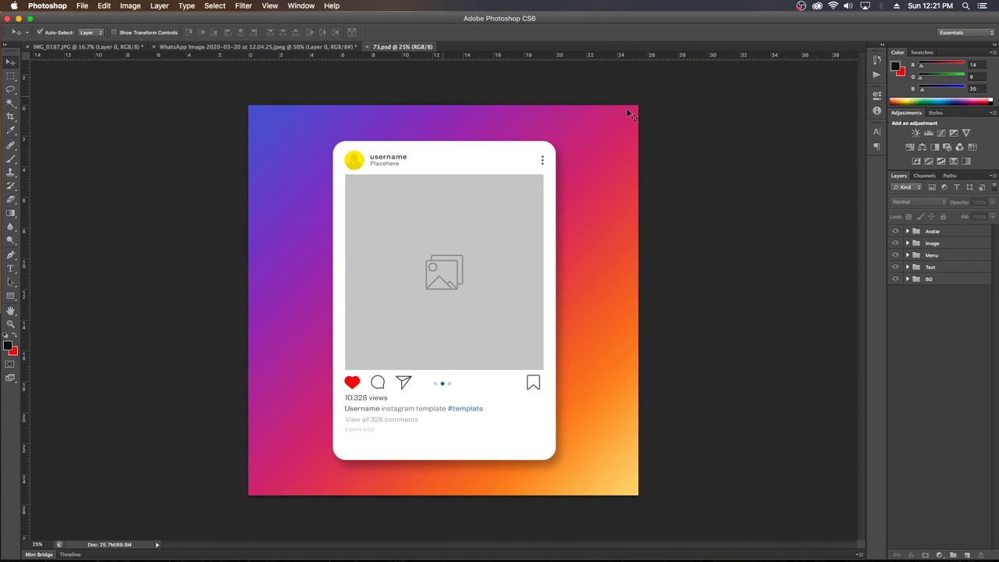
click(907, 243)
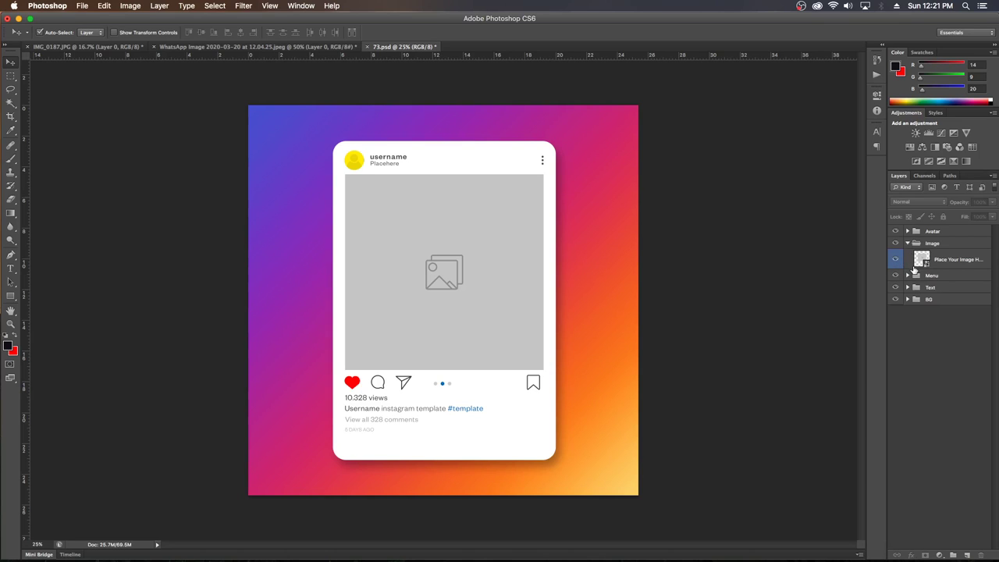
Select and copy the whole WhatsApp photo
click(180, 47)
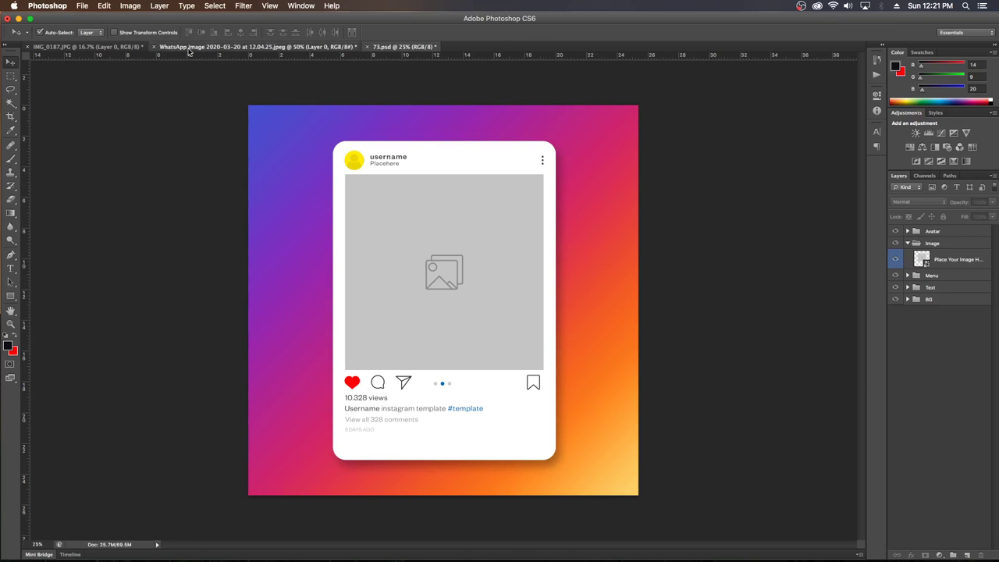
key(super+a)
key(super+c)
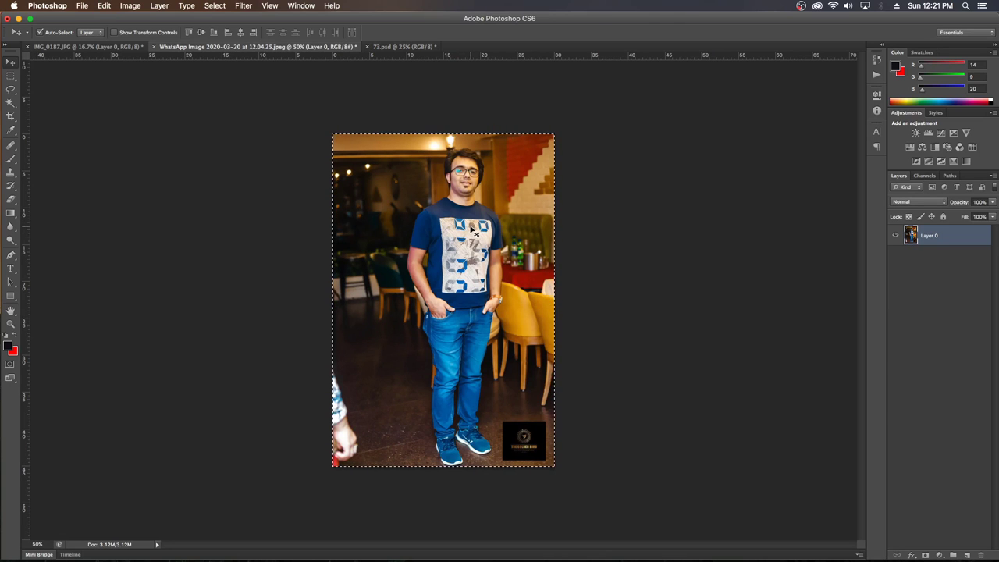
Deselect the photo, then carry it onto the 73.psd template and paste it
click(12, 75)
right_click(376, 184)
click(396, 196)
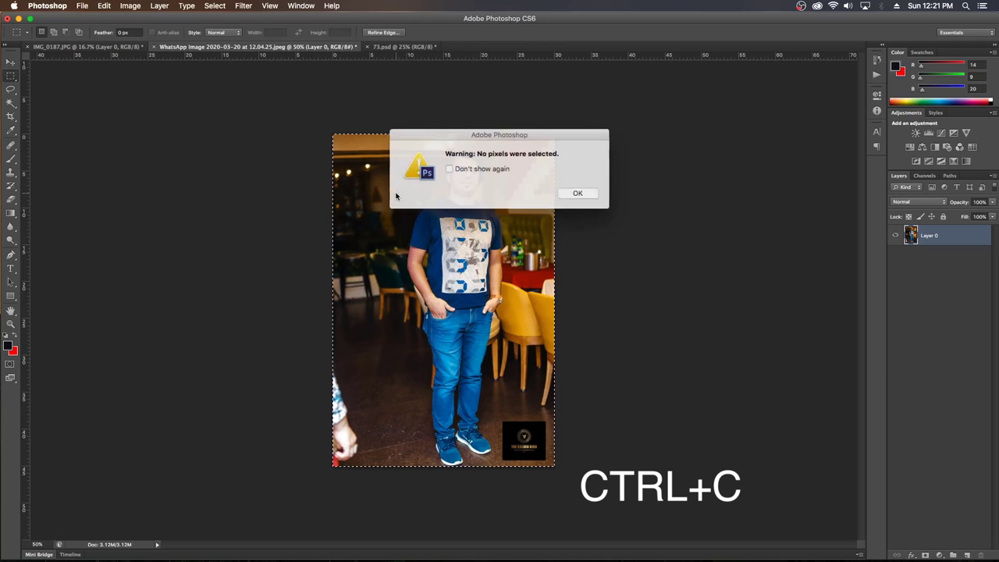
click(578, 192)
right_click(450, 195)
click(390, 187)
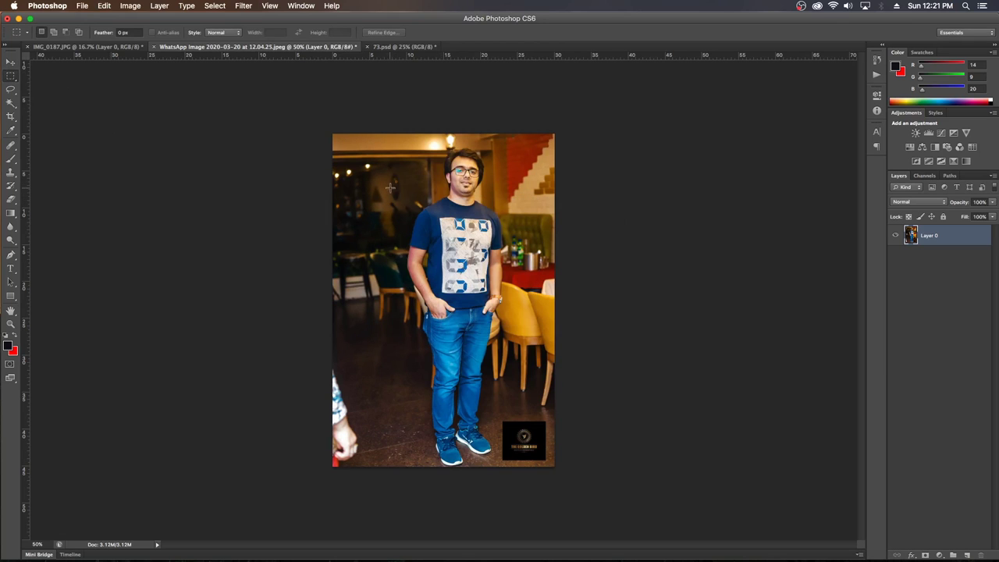
key(v)
drag(381, 165, 417, 226)
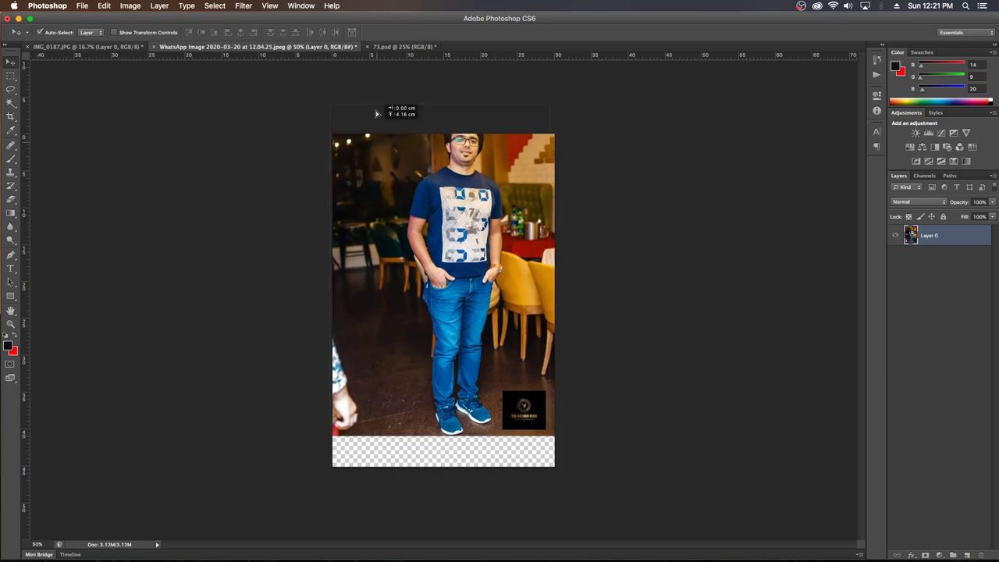
key(ctrl+v)
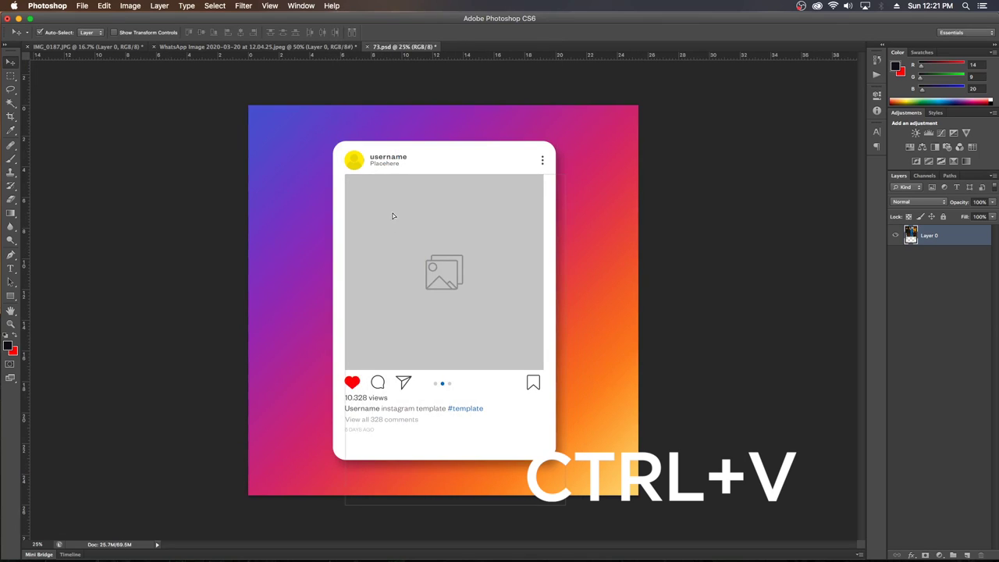
Drop the photo into the frame and stretch it to fill the grey image area
drag(437, 234, 458, 243)
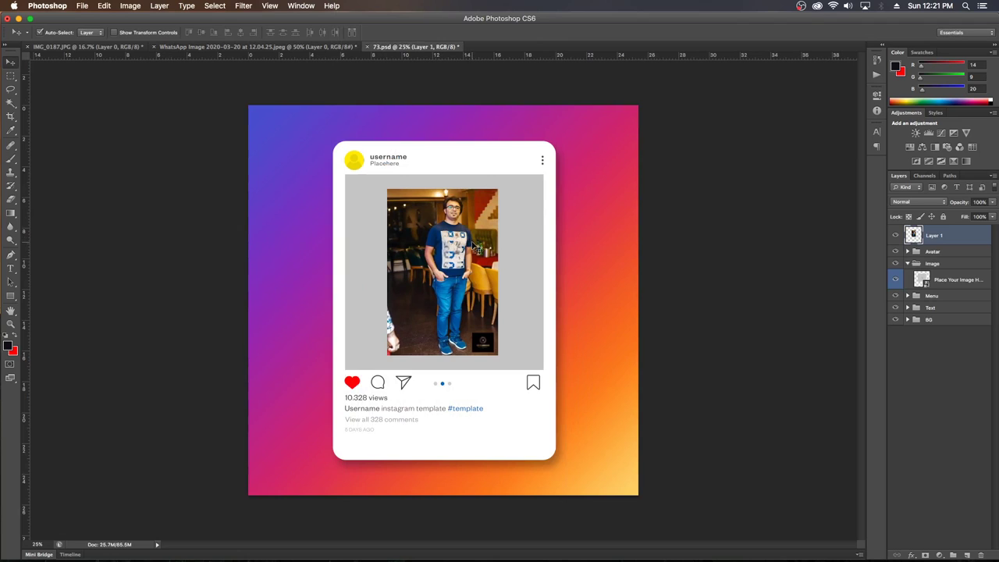
key(ctrl+t)
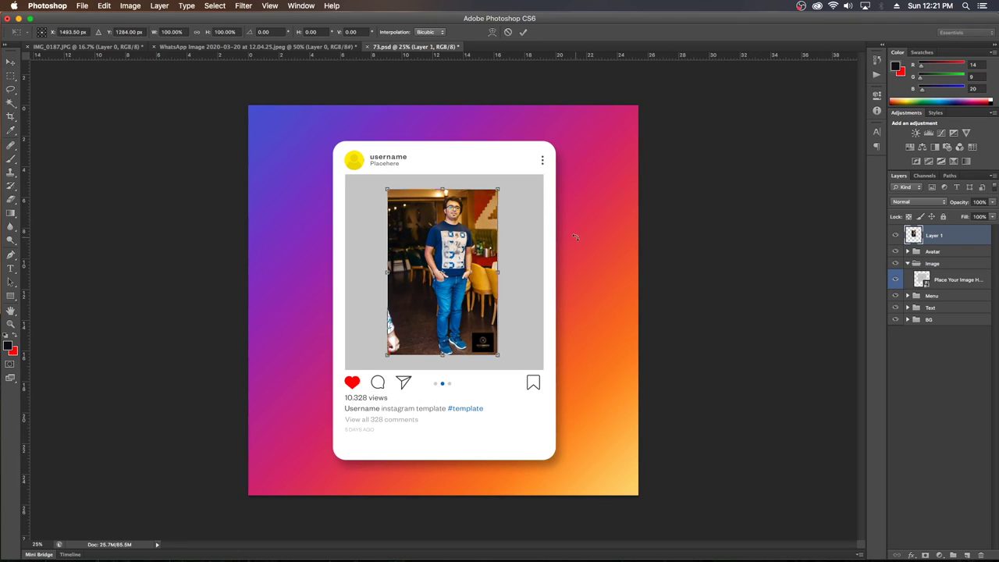
drag(500, 188, 511, 170)
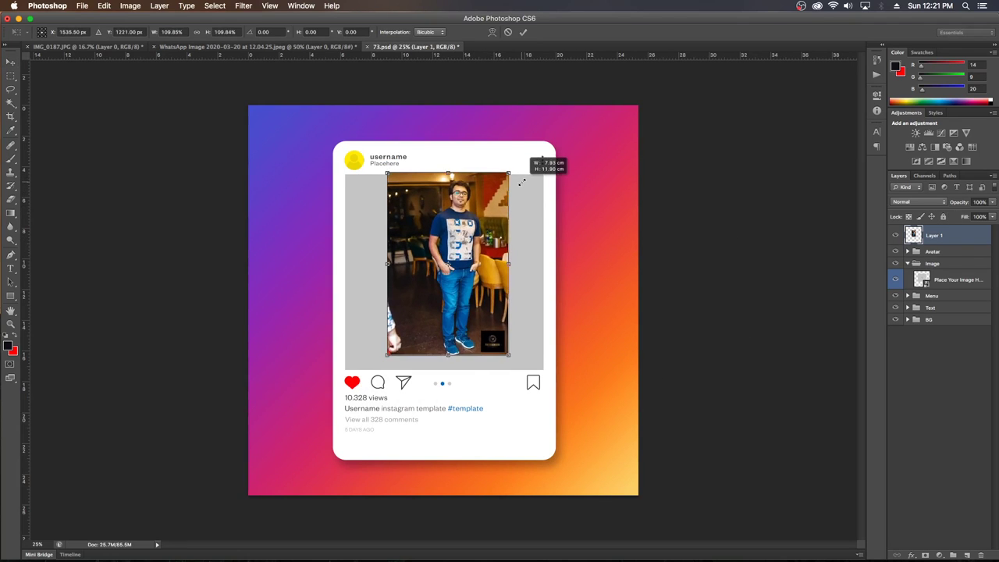
drag(512, 355, 533, 361)
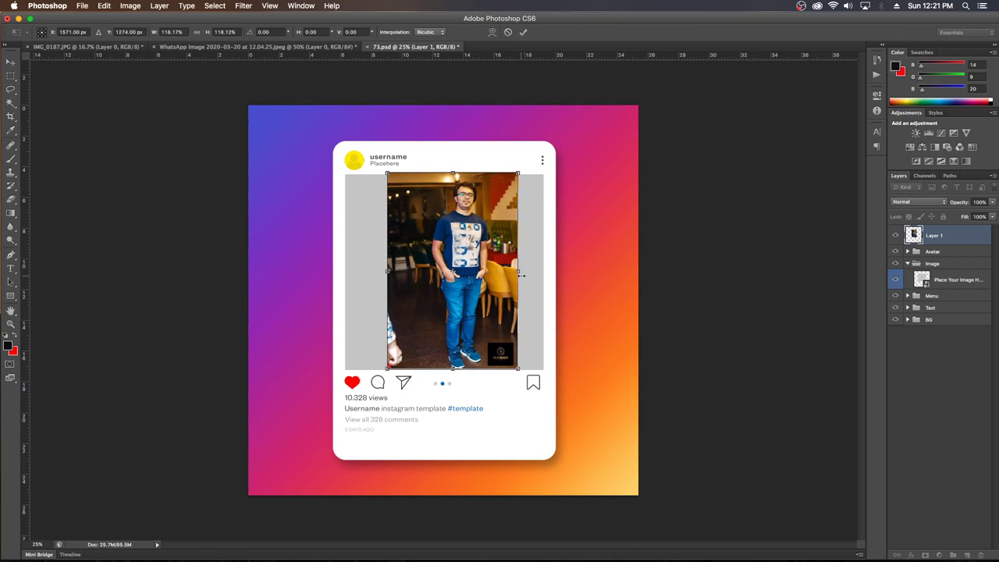
drag(518, 271, 545, 270)
drag(395, 270, 352, 271)
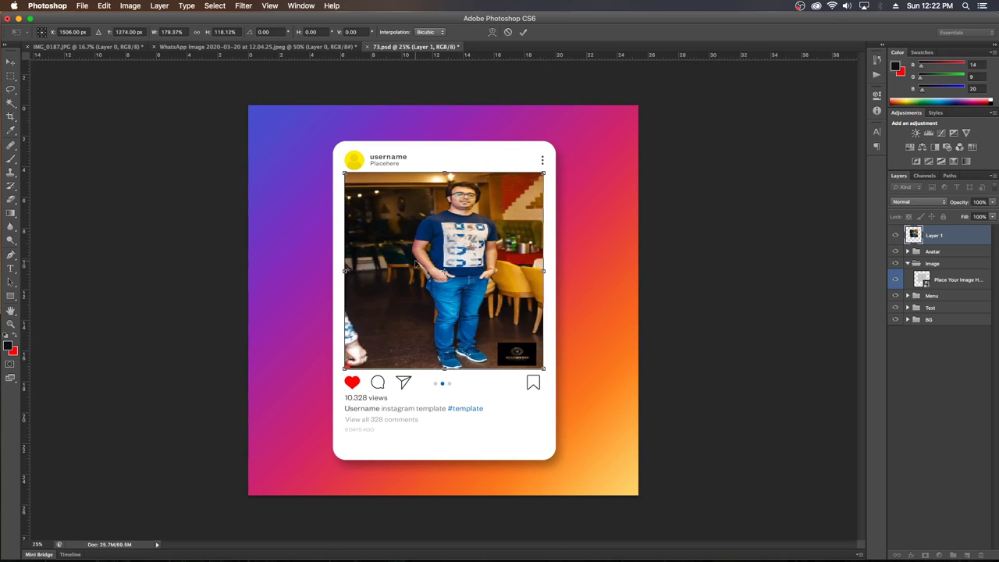
key(Return)
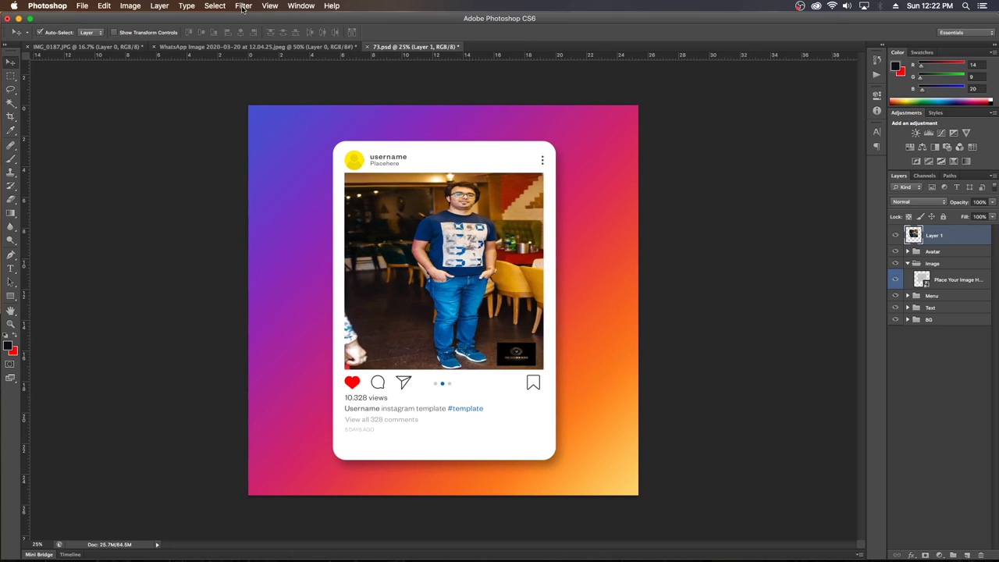
Gaussian-blur Layer 1, clip it to the image placeholder, and return to the WhatsApp photo
click(243, 6)
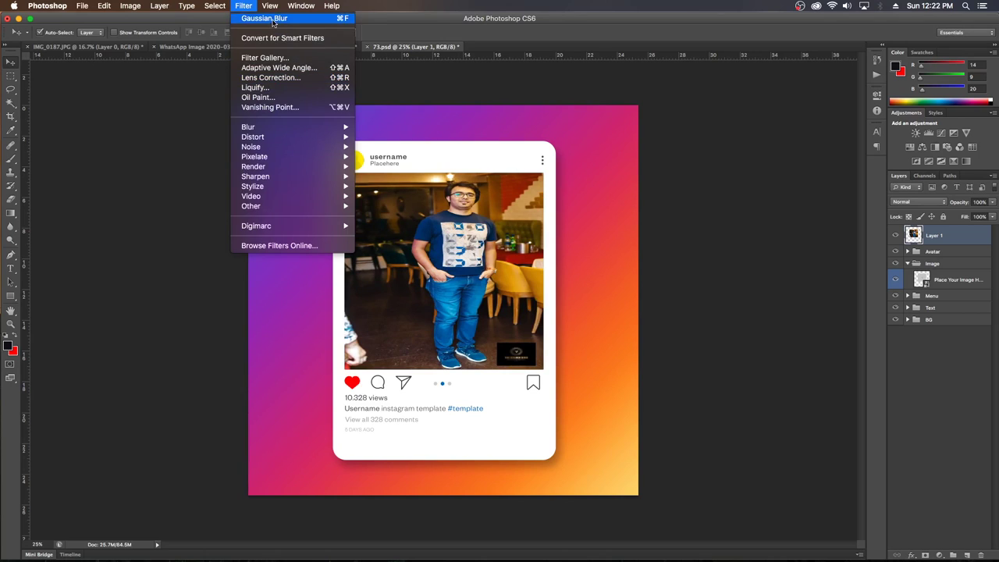
click(265, 18)
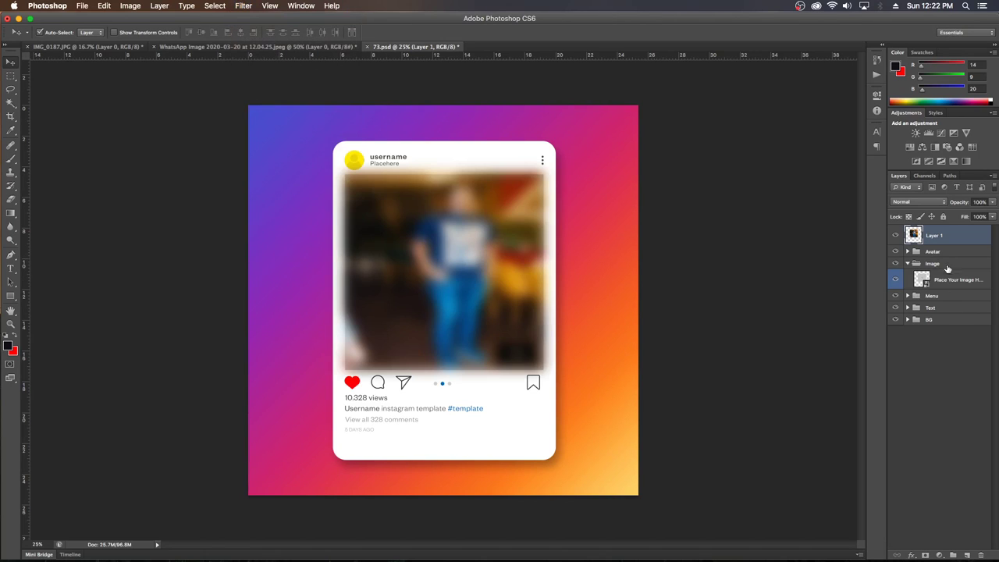
drag(927, 237, 931, 270)
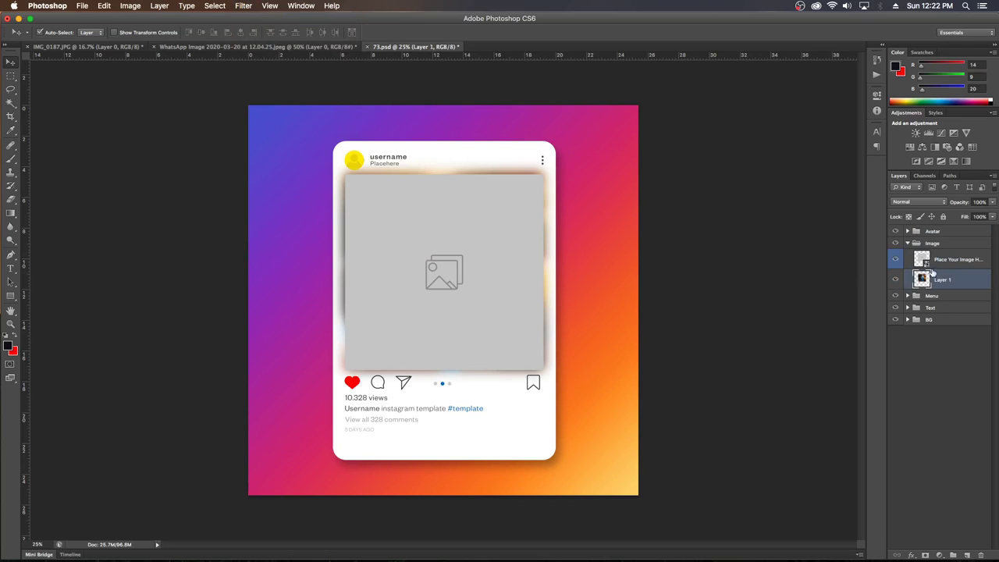
drag(923, 278, 923, 257)
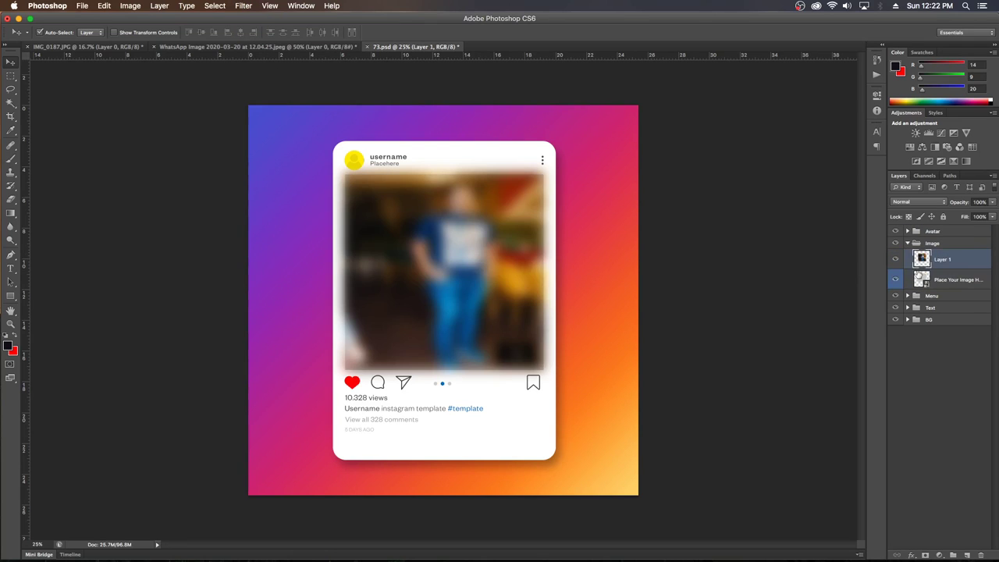
alt+click(923, 269)
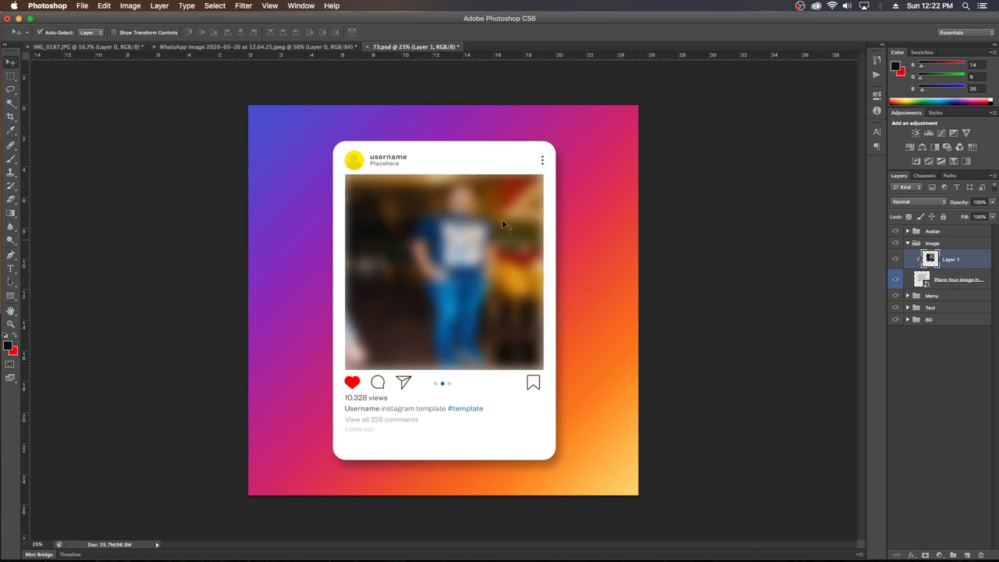
click(258, 47)
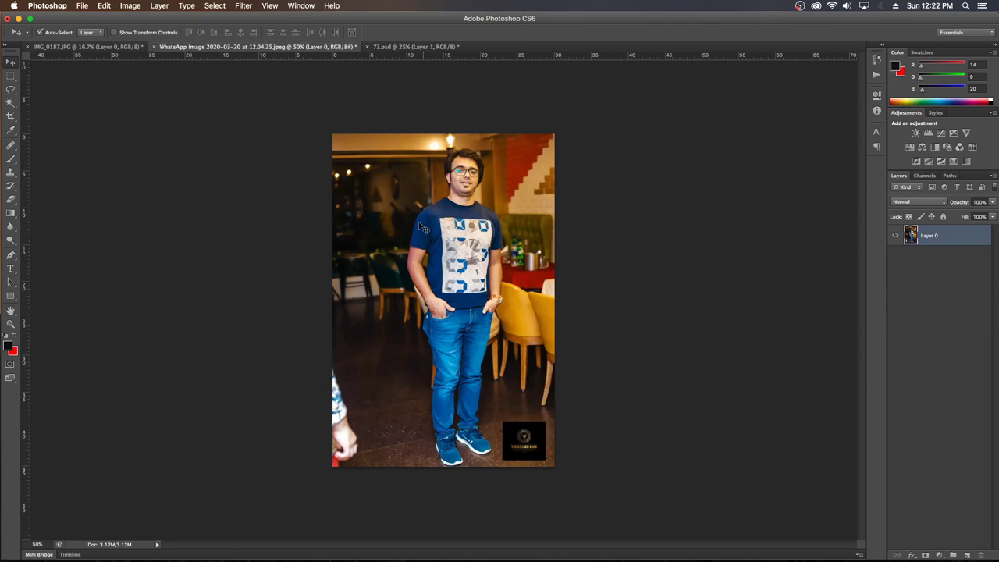
Add a sharp copy as Layer 2, scale it to about 117%, nudge it and clip it
mouse_move(418, 223)
mouse_down()
mouse_move(416, 201)
mouse_move(419, 233)
mouse_up()
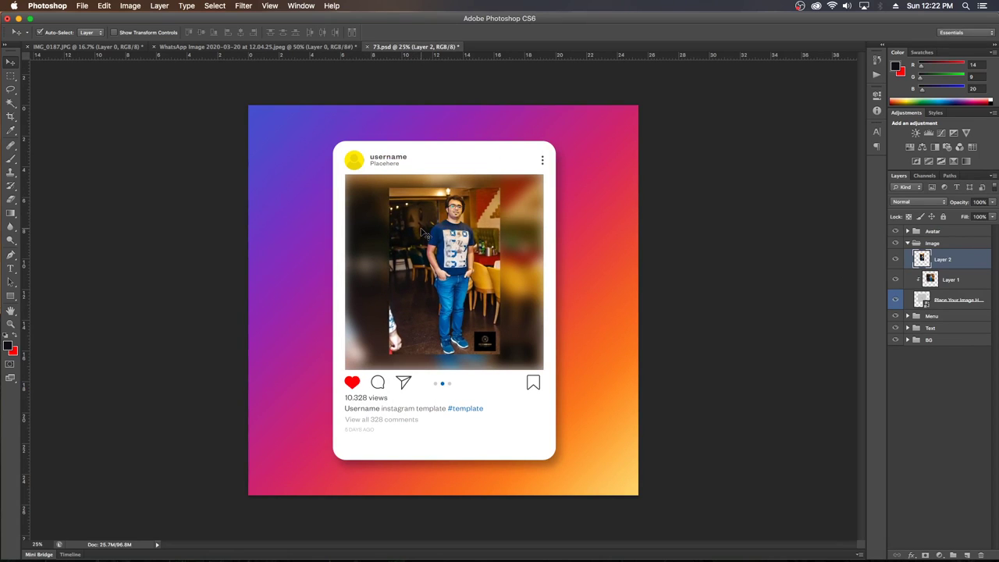
key(ctrl+t)
drag(504, 187, 509, 174)
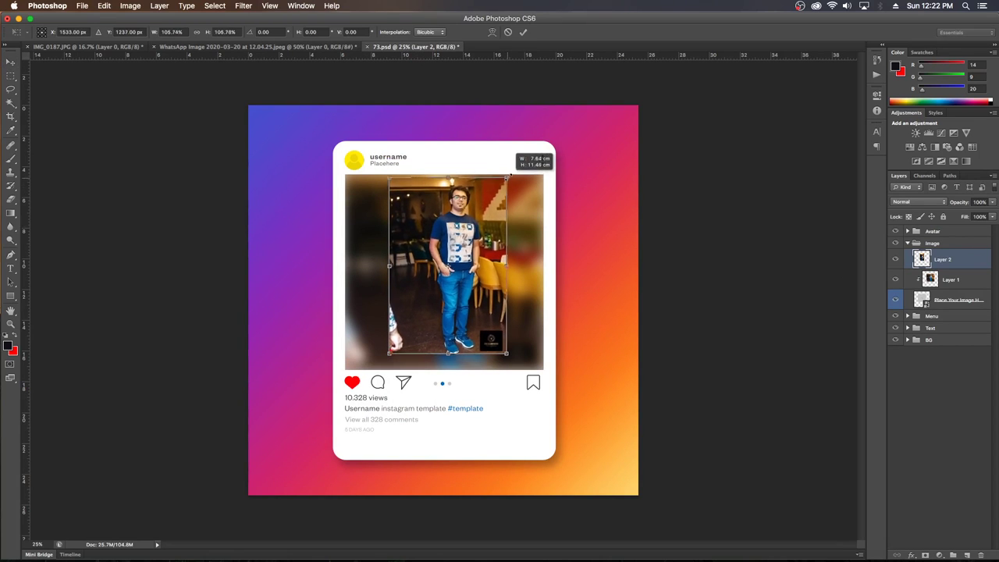
drag(388, 354, 379, 368)
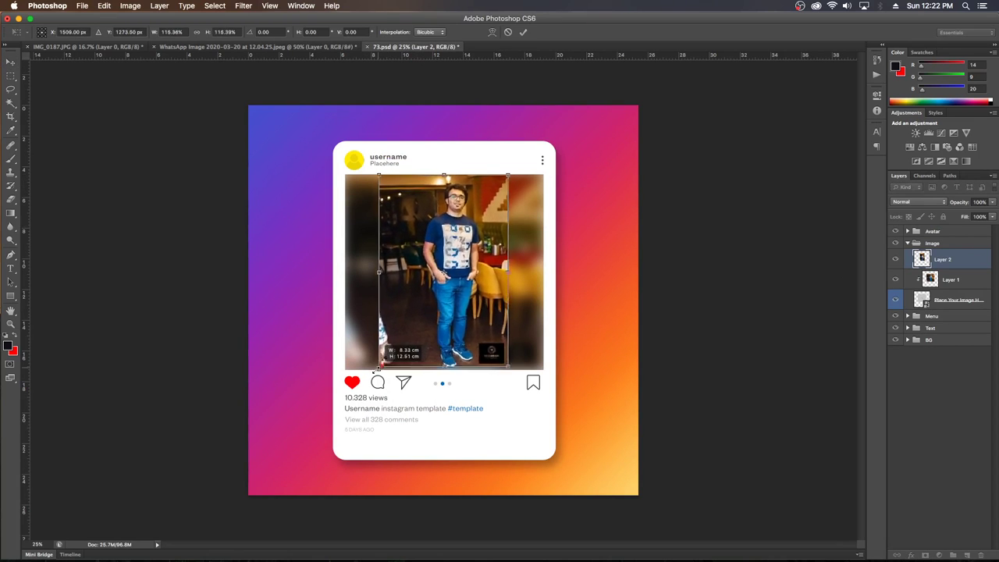
double_click(452, 286)
drag(450, 270, 451, 268)
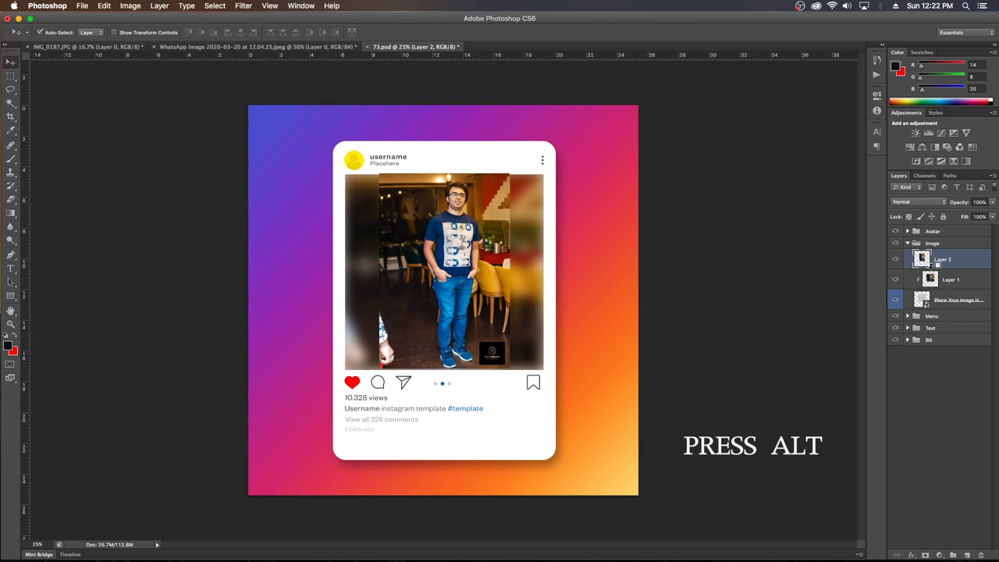
alt+click(917, 270)
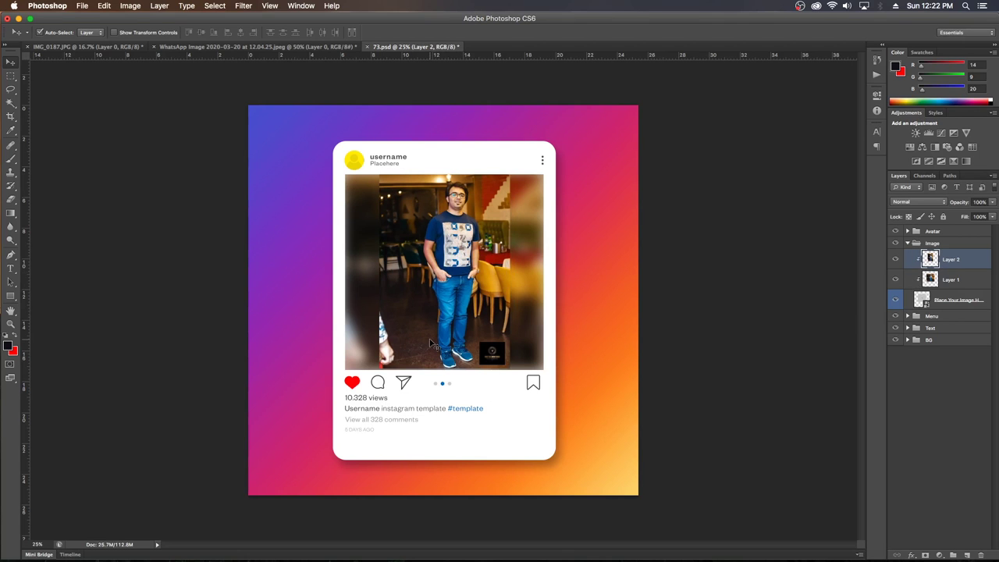
Enlarge the sharp Layer 2 photo very slightly at 66.7% zoom
key(ctrl+plus)
key(ctrl+plus)
key(ctrl+plus)
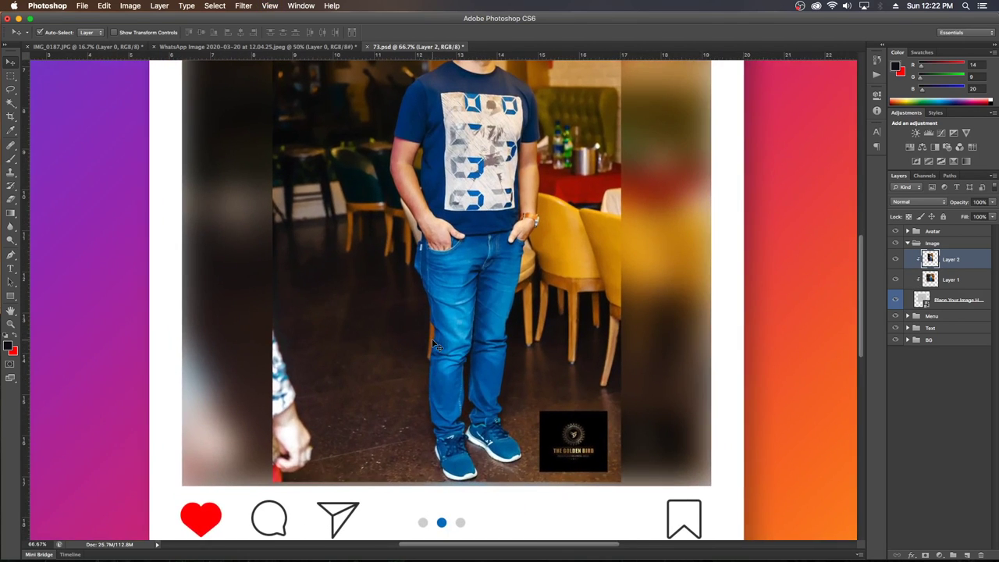
key(ctrl+t)
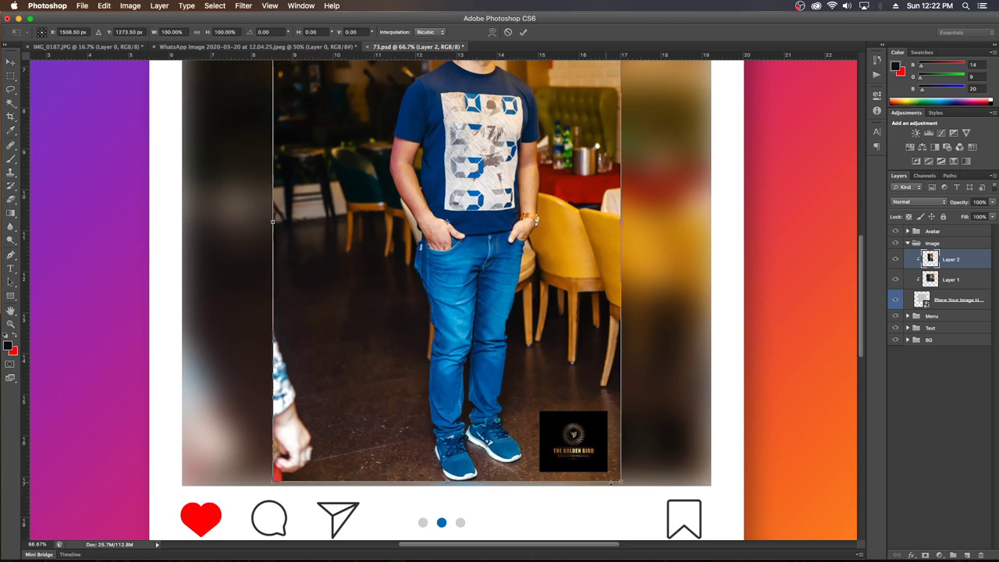
drag(623, 483, 625, 486)
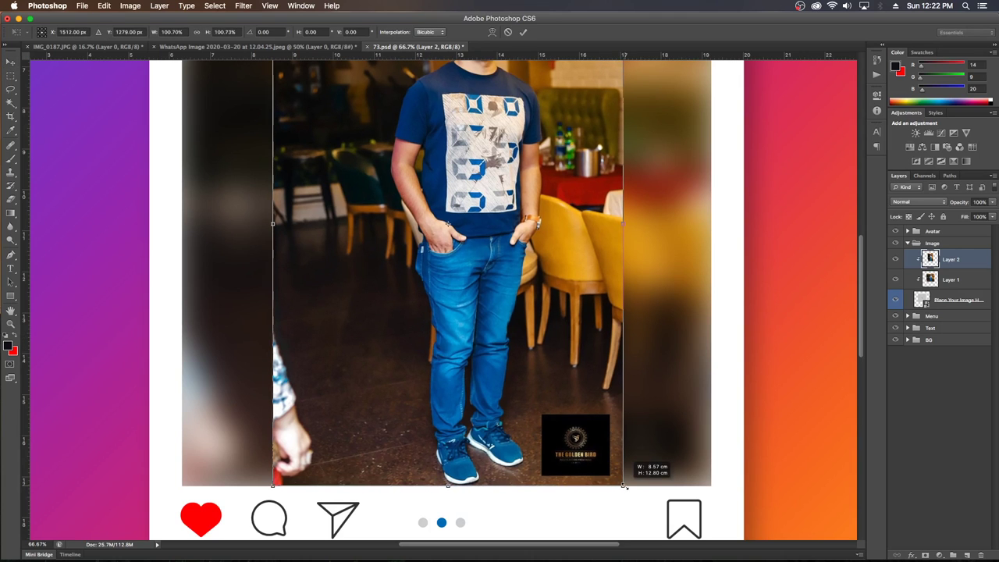
key(Return)
Reorder Layer 2 and Layer 1 in the Image group so the sharp photo sits over the blur
key(ctrl+minus)
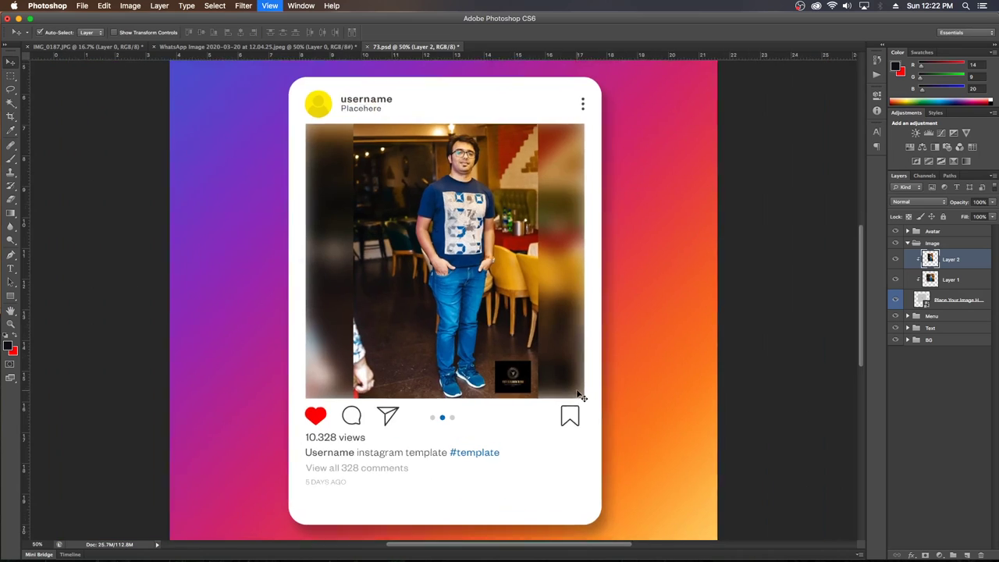
key(ctrl+minus)
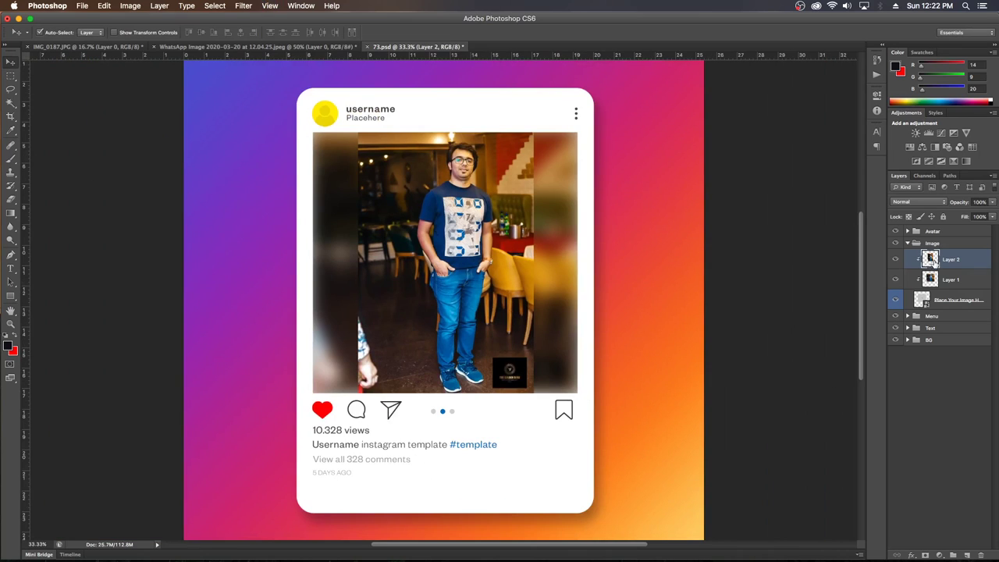
mouse_move(933, 263)
mouse_down()
mouse_move(931, 284)
mouse_move(929, 256)
mouse_up()
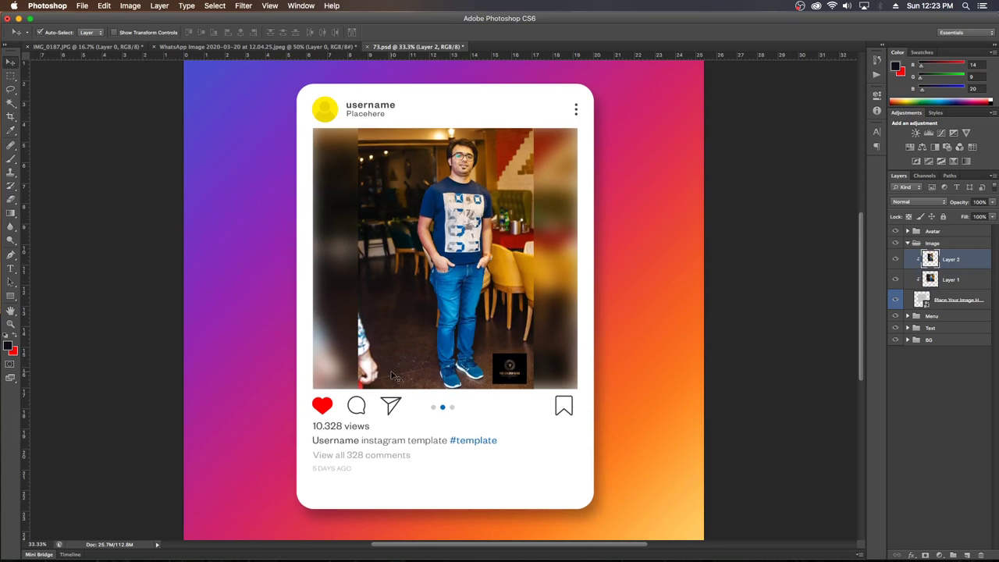
key(ctrl+minus)
key(ctrl+plus)
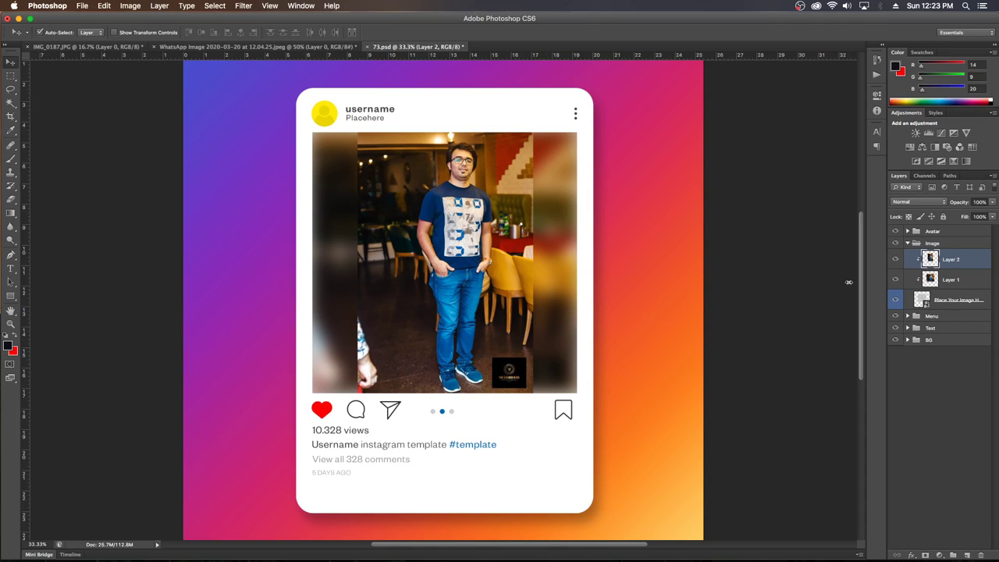
Open the Username text layer for editing, accepting the font substitution
click(370, 113)
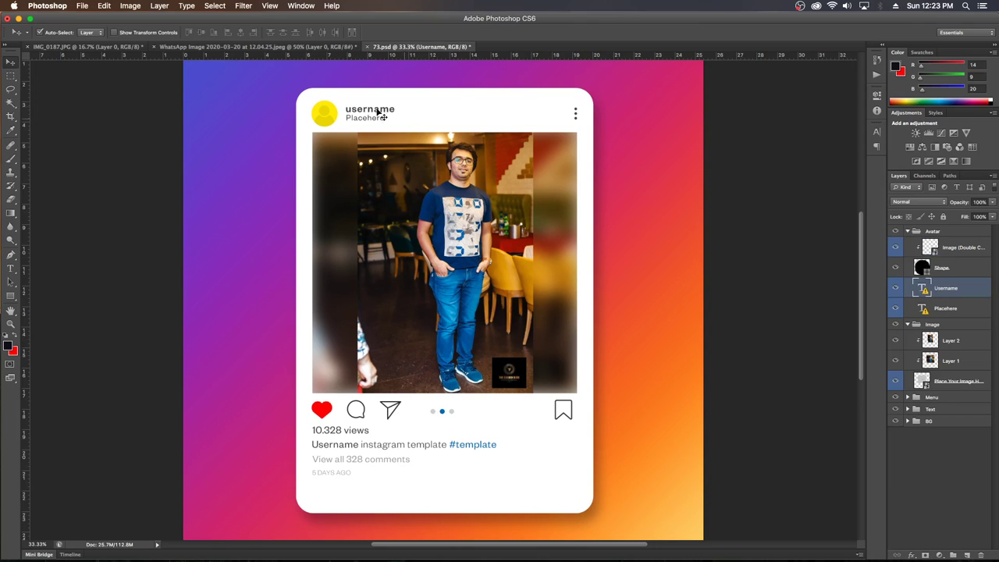
click(568, 113)
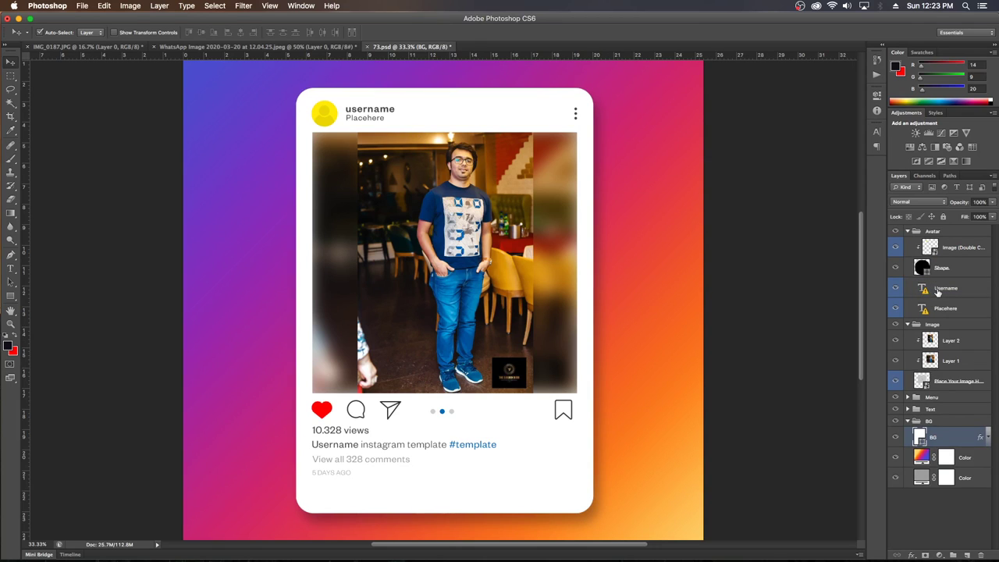
click(924, 290)
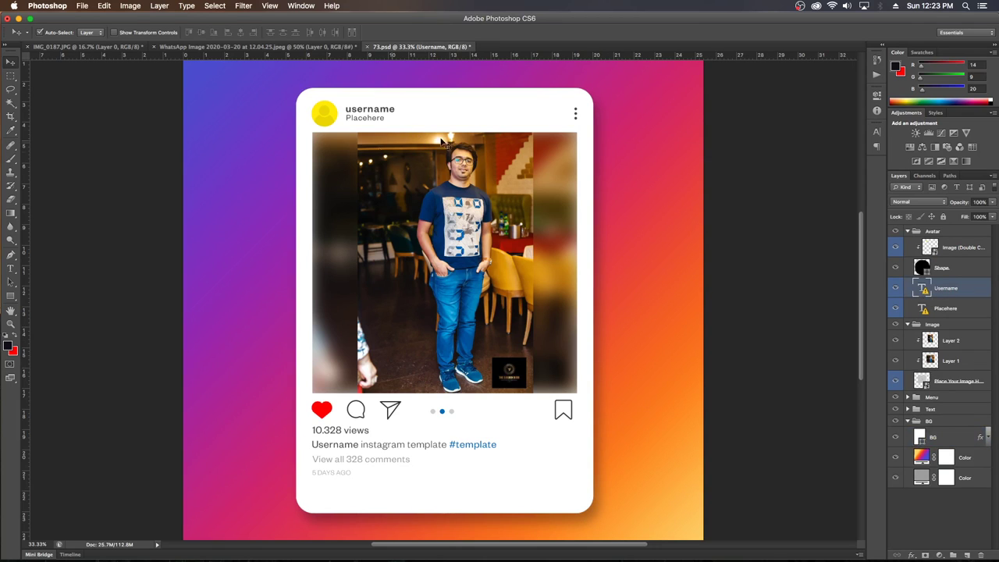
double_click(921, 288)
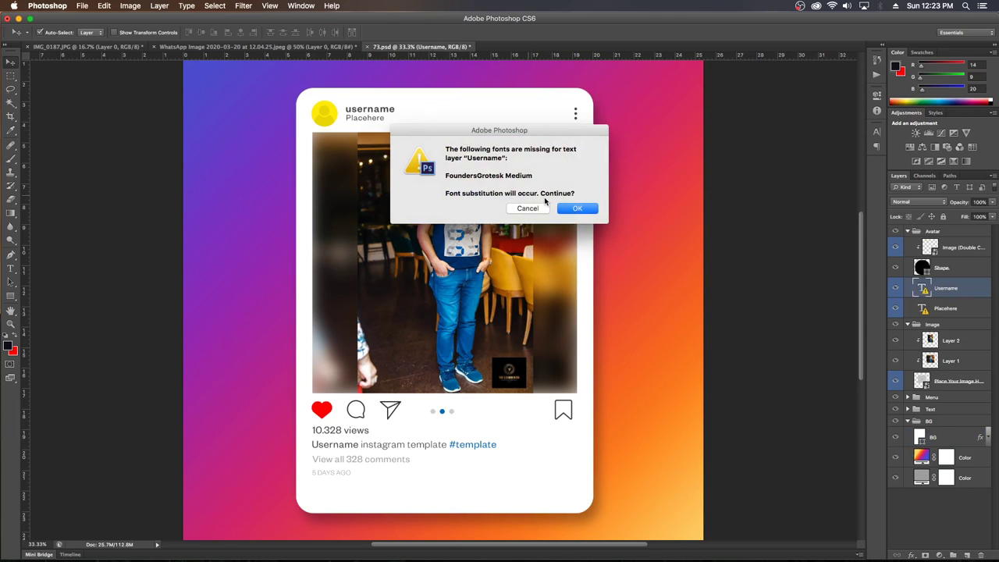
click(576, 208)
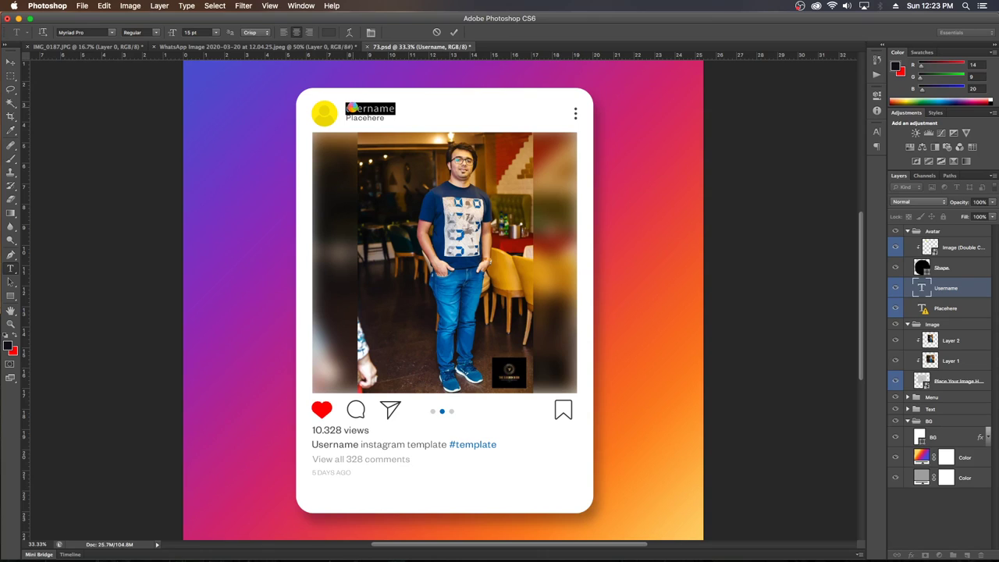
Type the person's account handle over the Username placeholder and commit it
text(N)
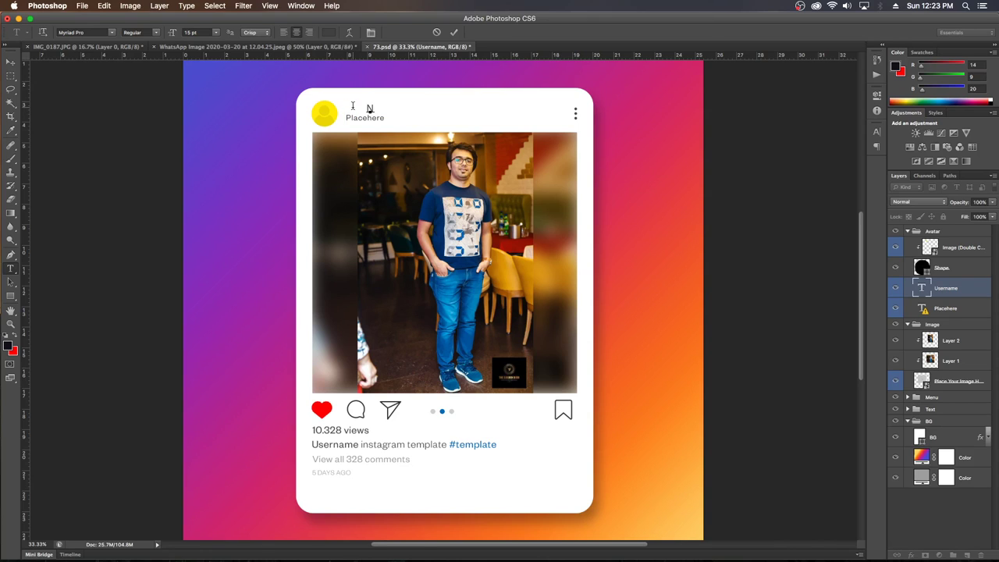
key(BackSpace)
text(a)
key(BackSpace)
key(BackSpace)
key(BackSpace)
text(ikhil )
text(5533)
click(10, 61)
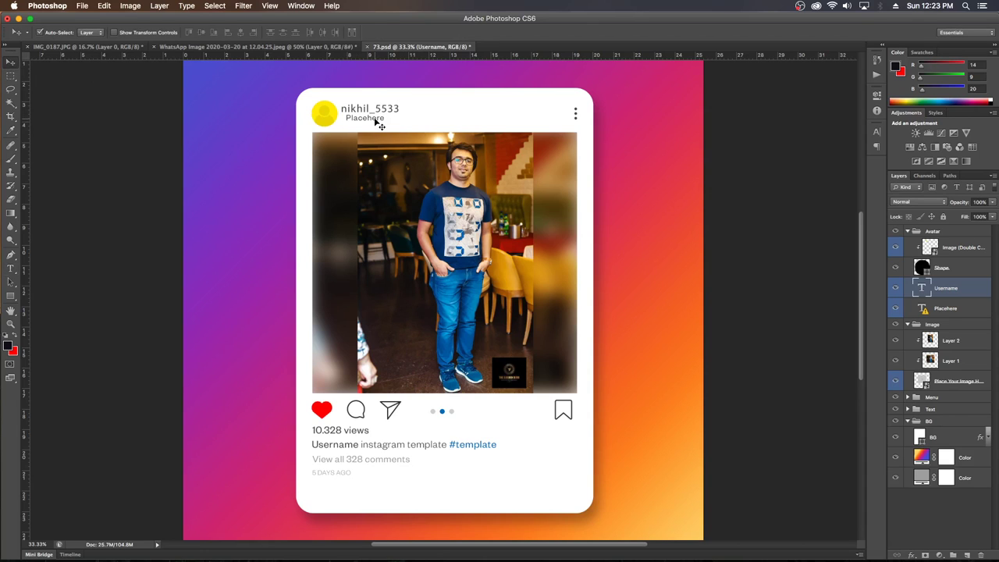
click(375, 124)
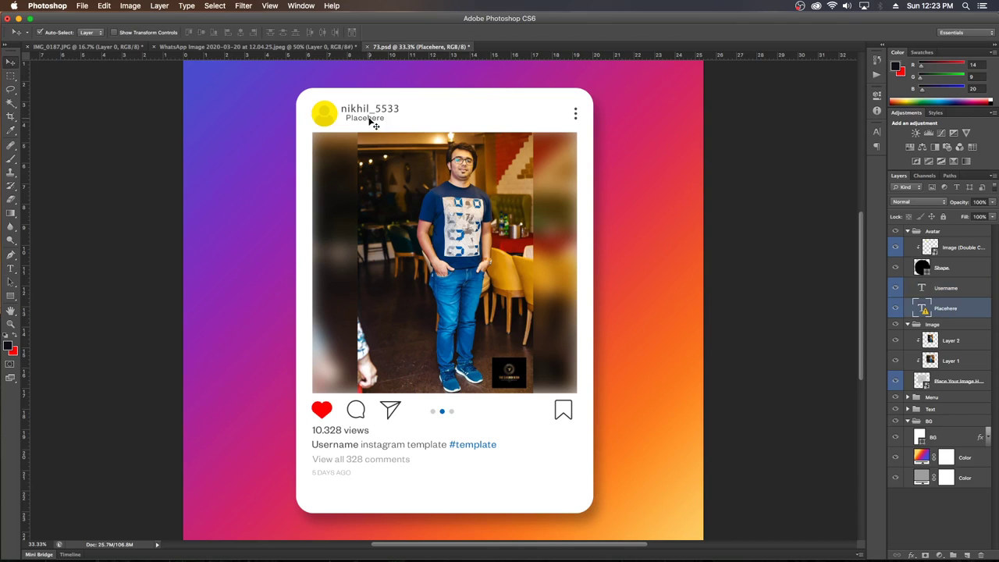
Replace the Placehere text with 'India' and align it under the handle
double_click(923, 310)
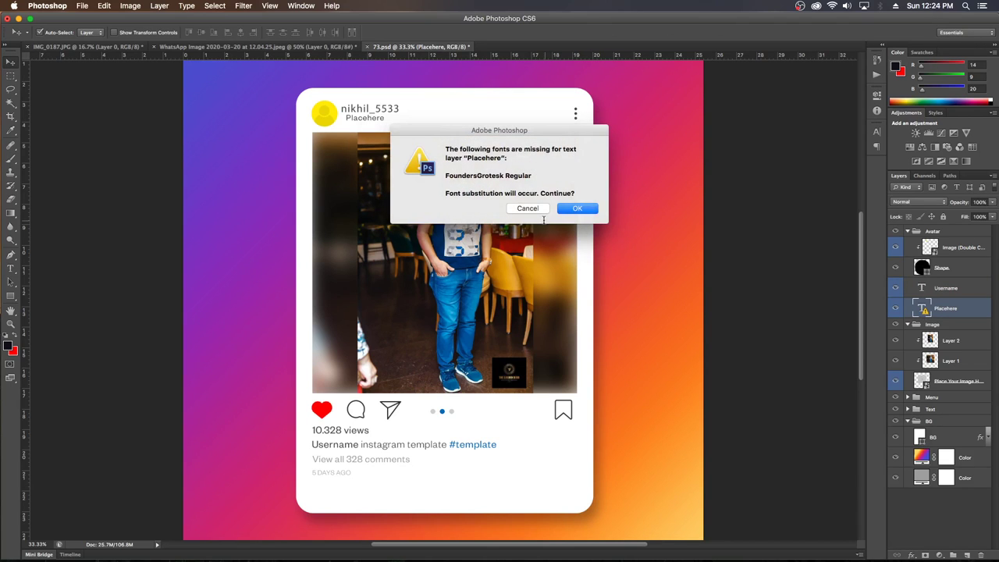
click(573, 210)
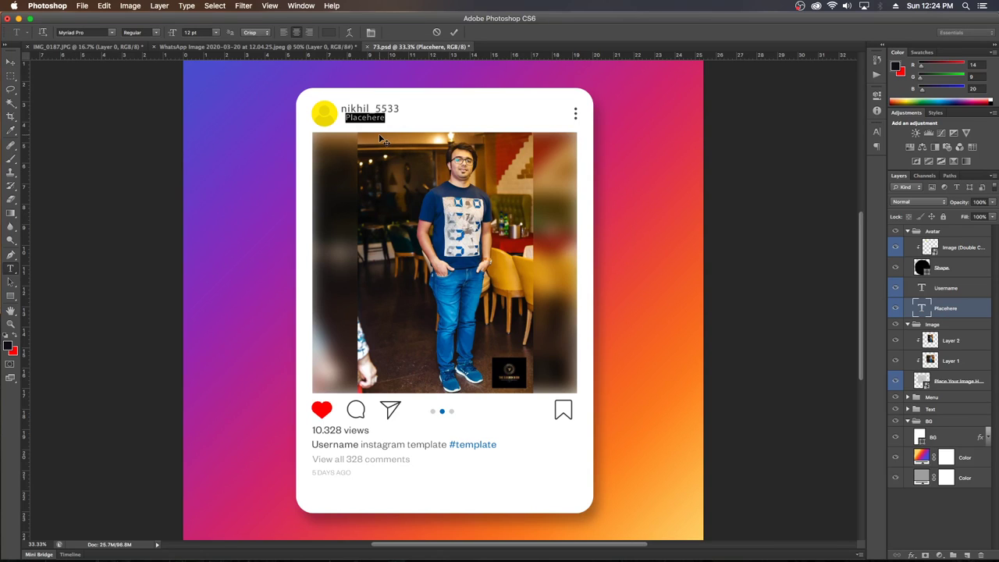
key(BackSpace)
text(India)
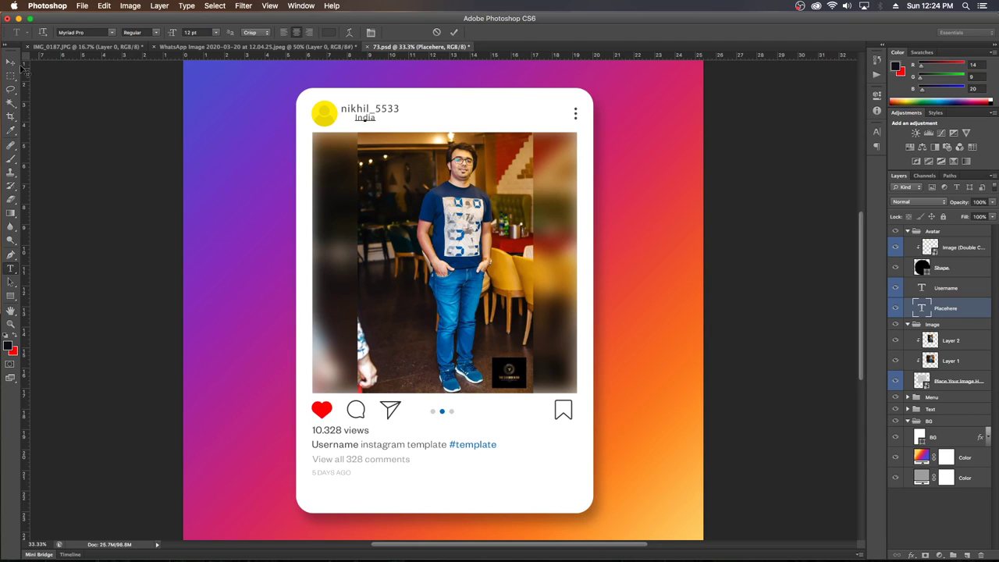
click(10, 62)
drag(366, 120, 351, 117)
Duplicate the post photo as Layer 2 copy and move it into the Avatar group
click(456, 216)
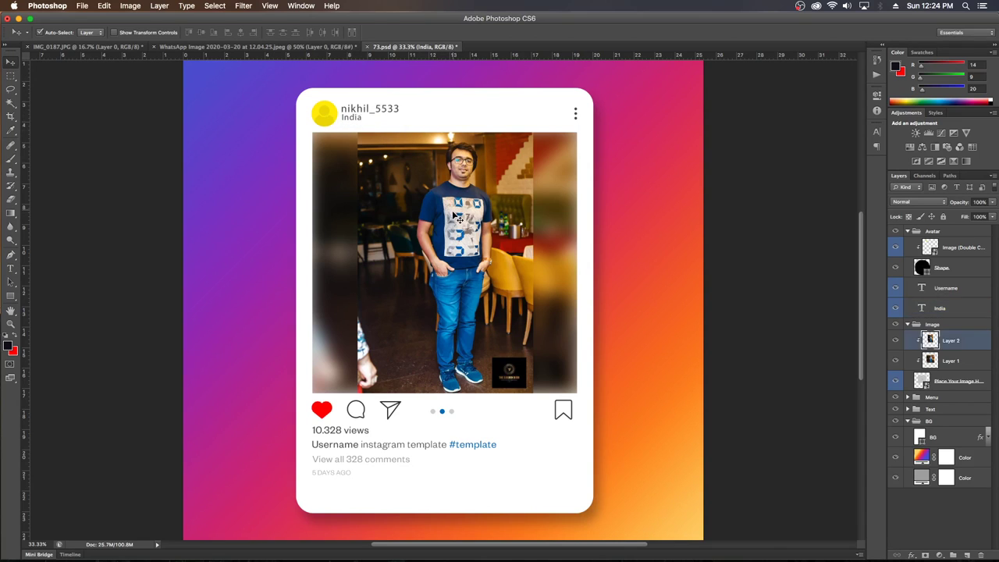
drag(460, 232, 490, 254)
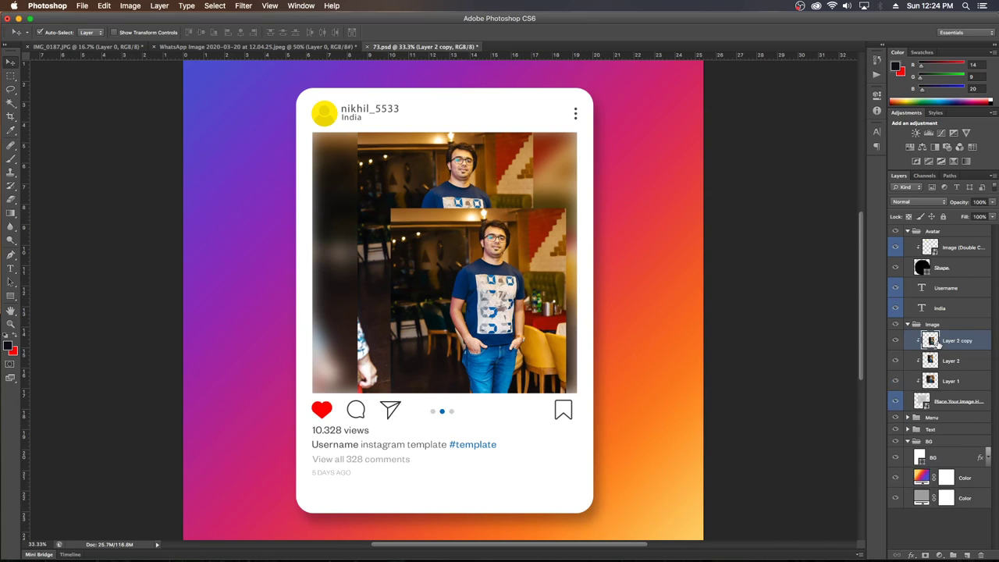
click(325, 111)
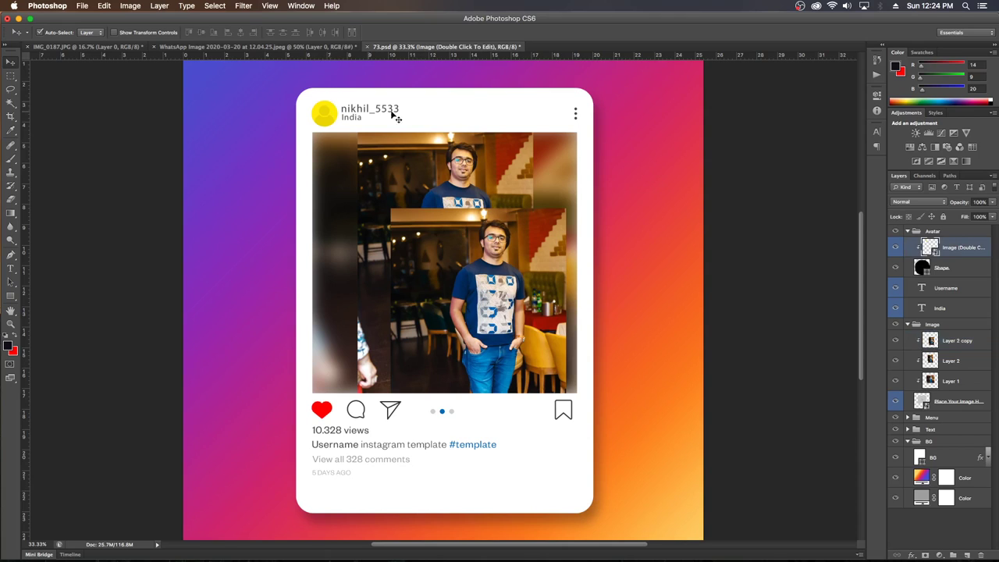
drag(951, 343, 942, 239)
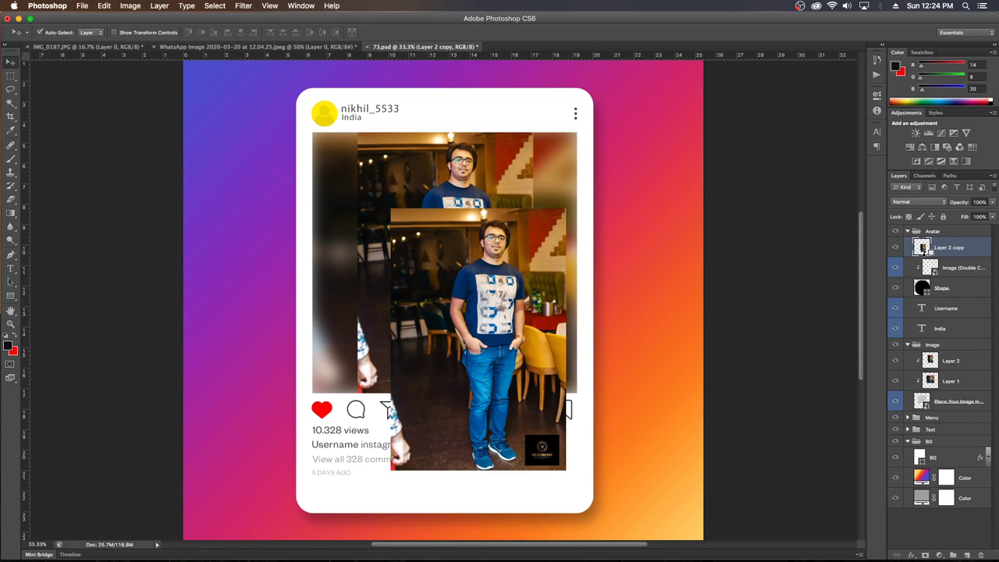
key(ctrl+alt+g)
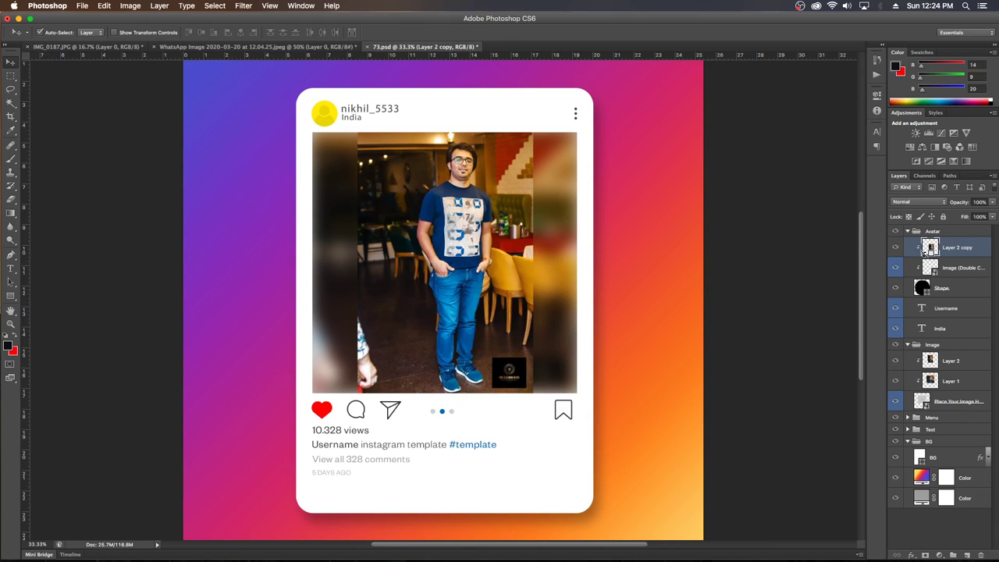
key(ctrl+z)
Shrink the photo copy to about 45% near the avatar and zoom to 200%
drag(505, 296, 400, 171)
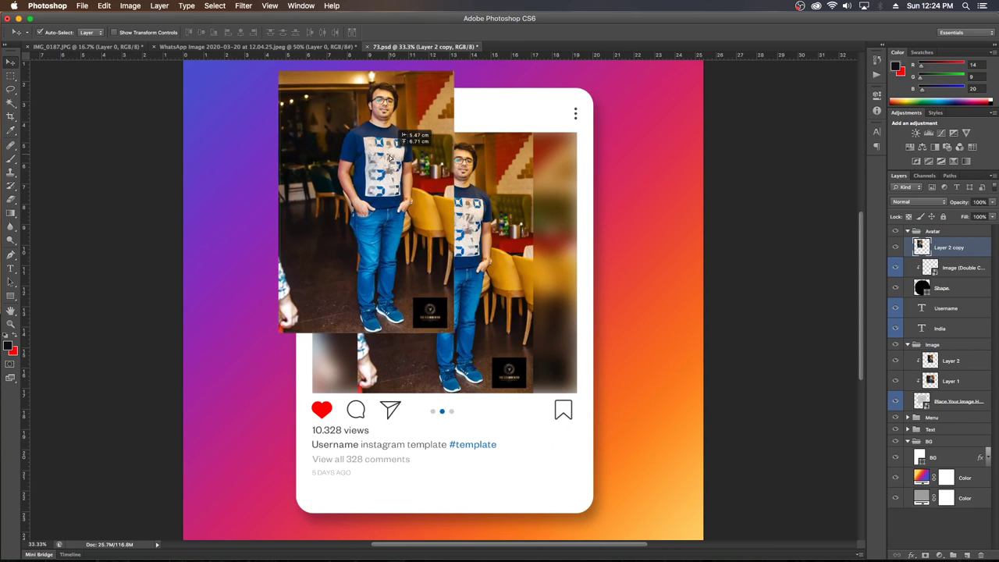
key(ctrl+t)
drag(460, 83, 375, 233)
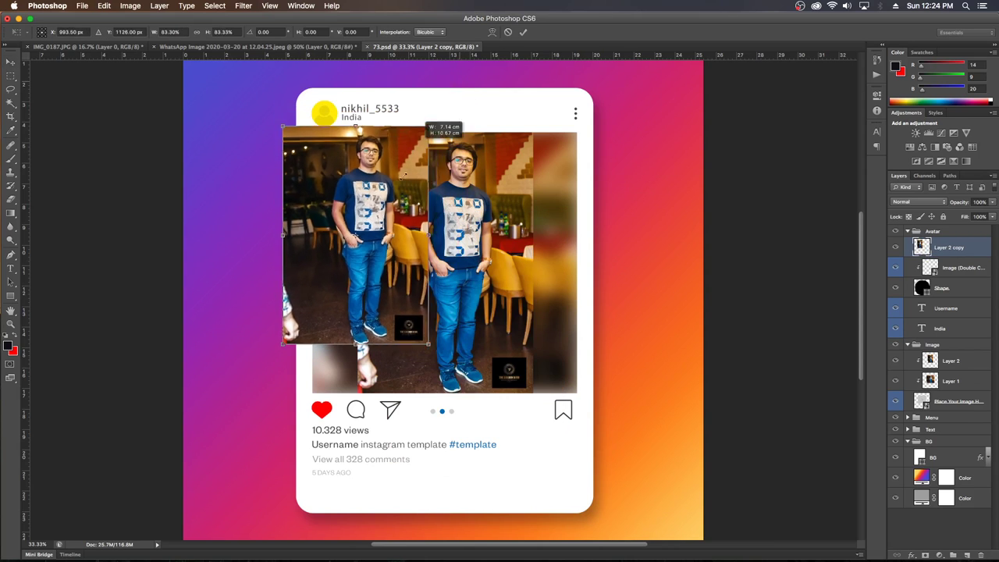
drag(328, 289, 356, 179)
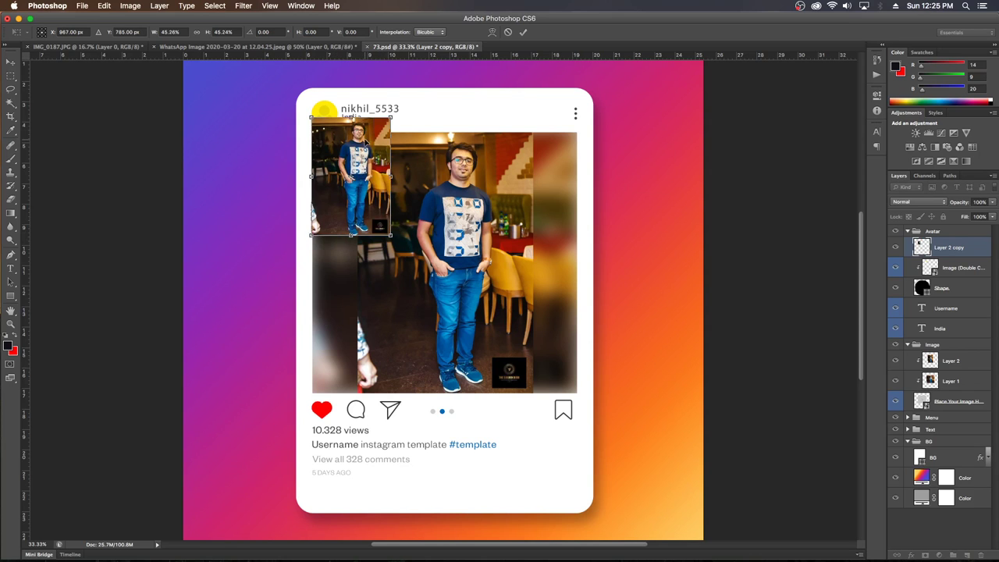
key(ctrl+plus)
key(ctrl+plus)
key(ctrl+plus)
key(ctrl+plus)
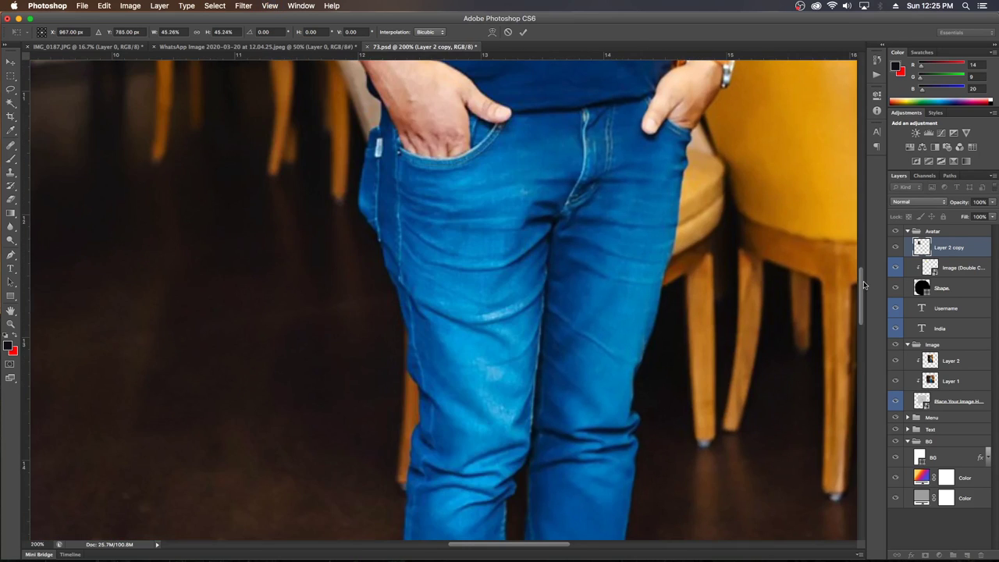
drag(864, 284, 861, 160)
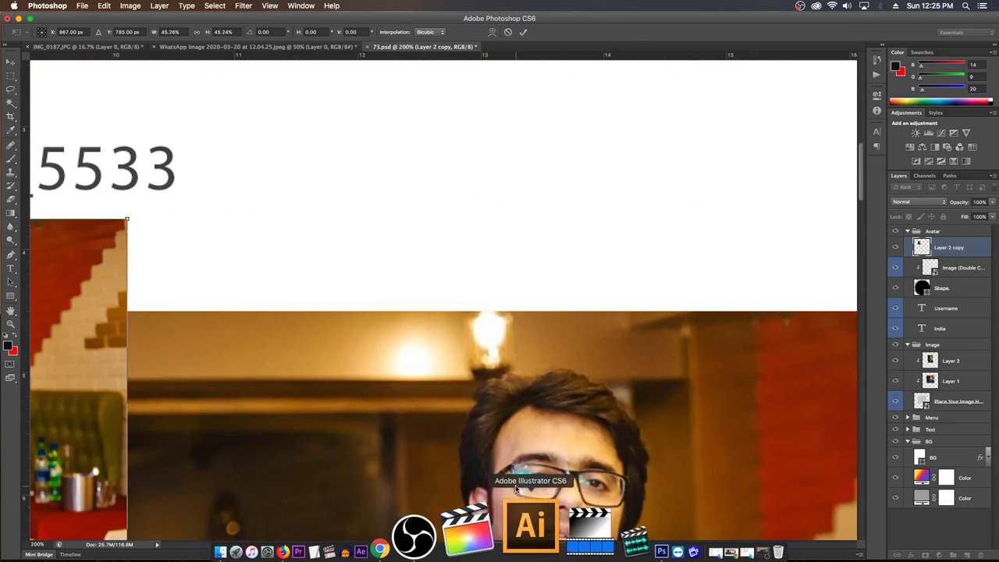
scroll(559, 414, left, 10)
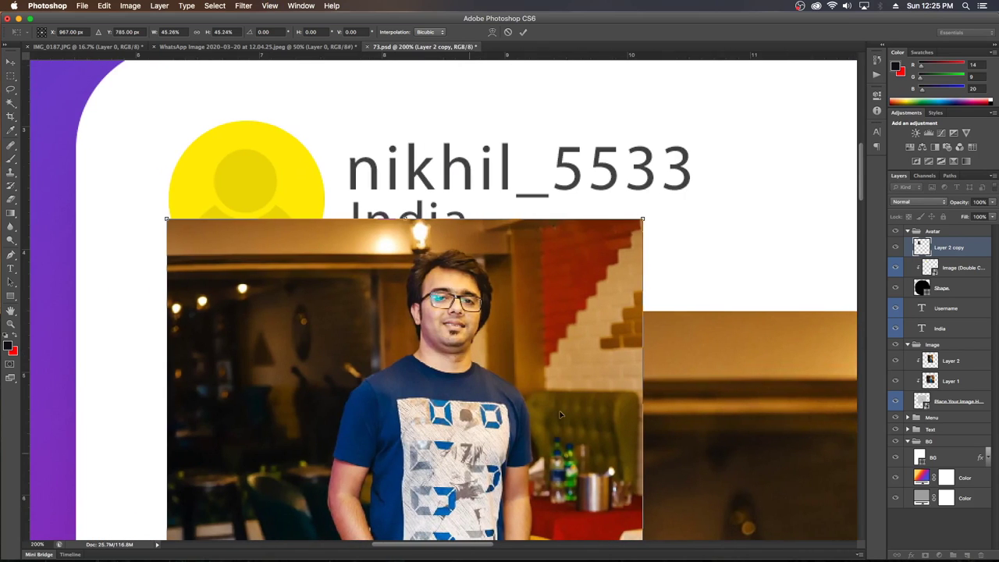
Scale the photo copy down to about 12%, then enlarge it to cover the yellow avatar circle
drag(644, 218, 508, 420)
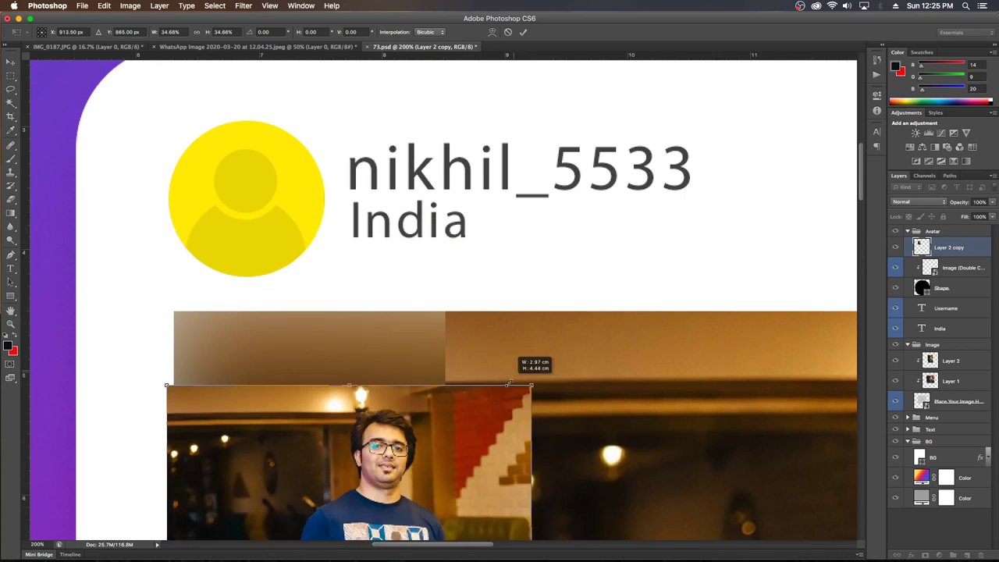
drag(463, 521, 349, 253)
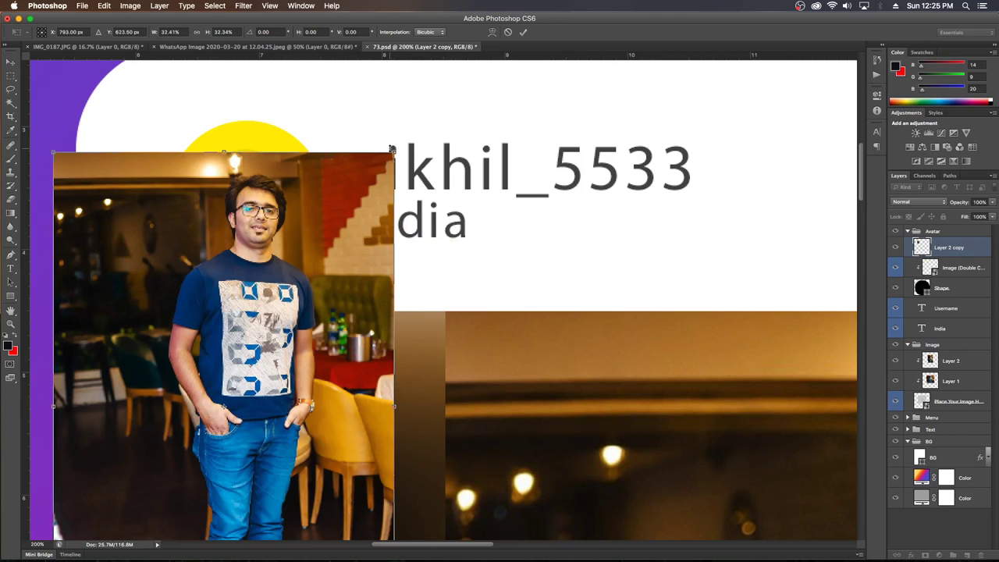
drag(392, 148, 274, 330)
drag(244, 388, 311, 166)
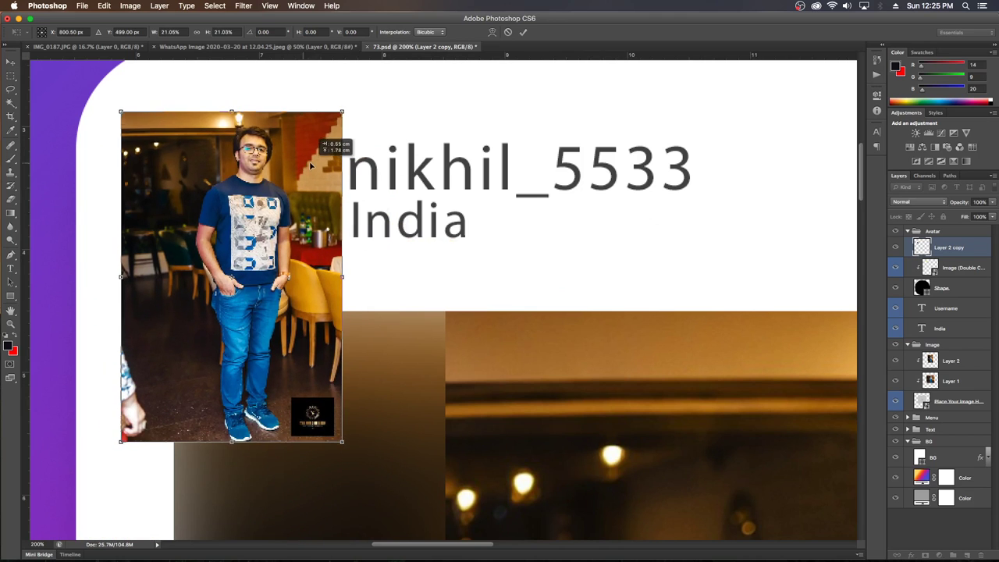
drag(342, 112, 246, 255)
drag(202, 296, 259, 165)
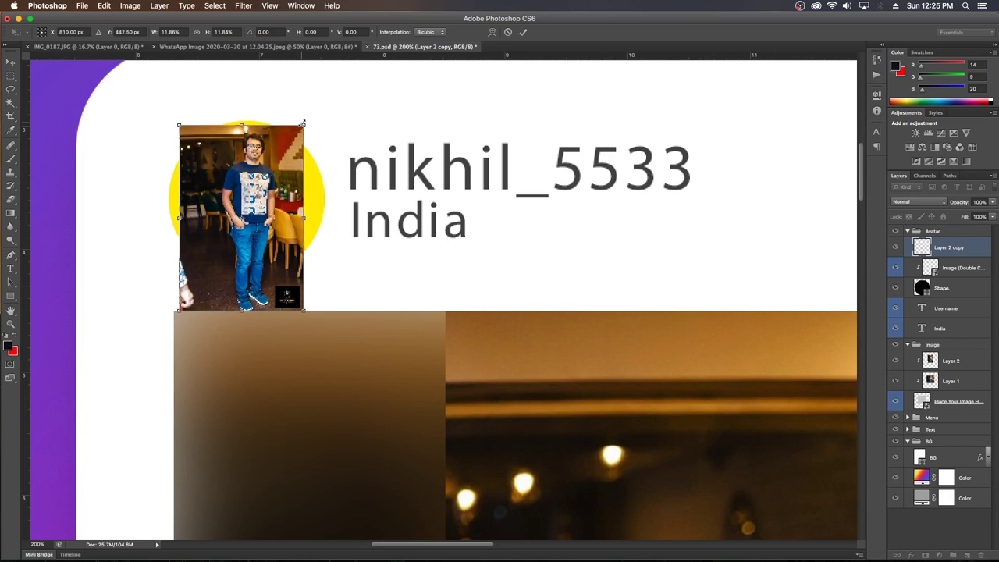
drag(303, 123, 330, 84)
drag(281, 155, 271, 154)
key(Return)
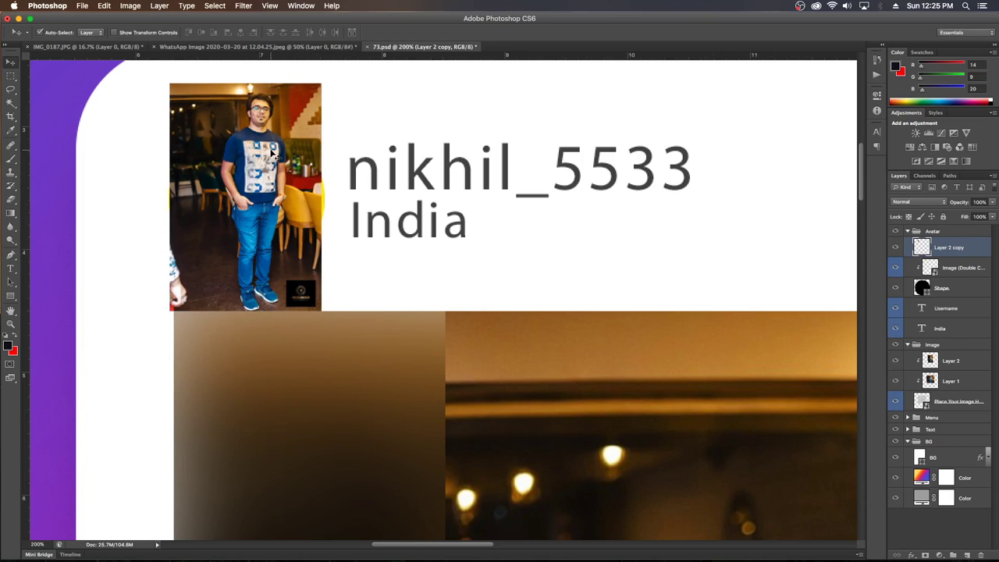
Clip the photo into the circle Shape and shift it down to fill the circle
alt+click(928, 254)
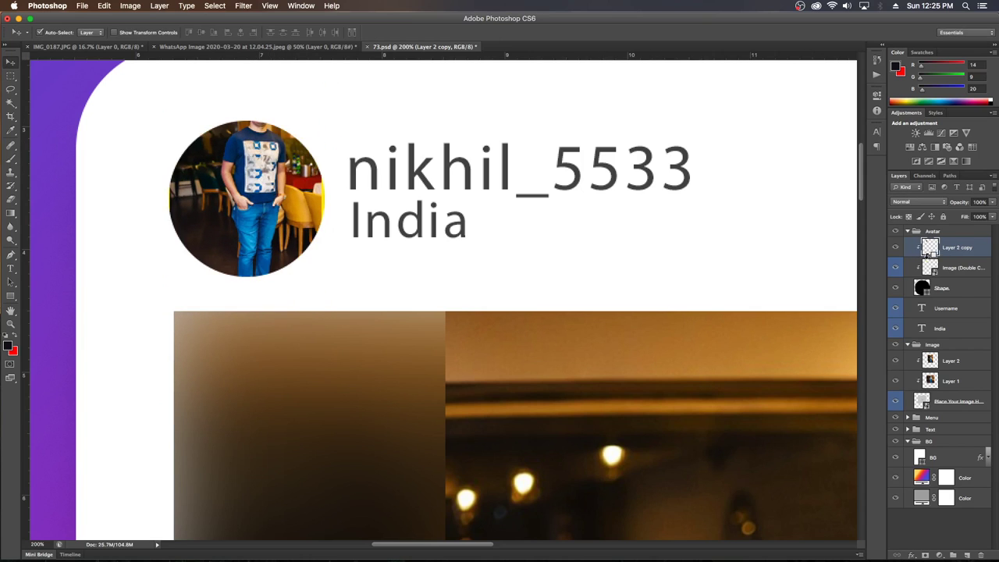
key(ctrl+t)
drag(277, 211, 281, 242)
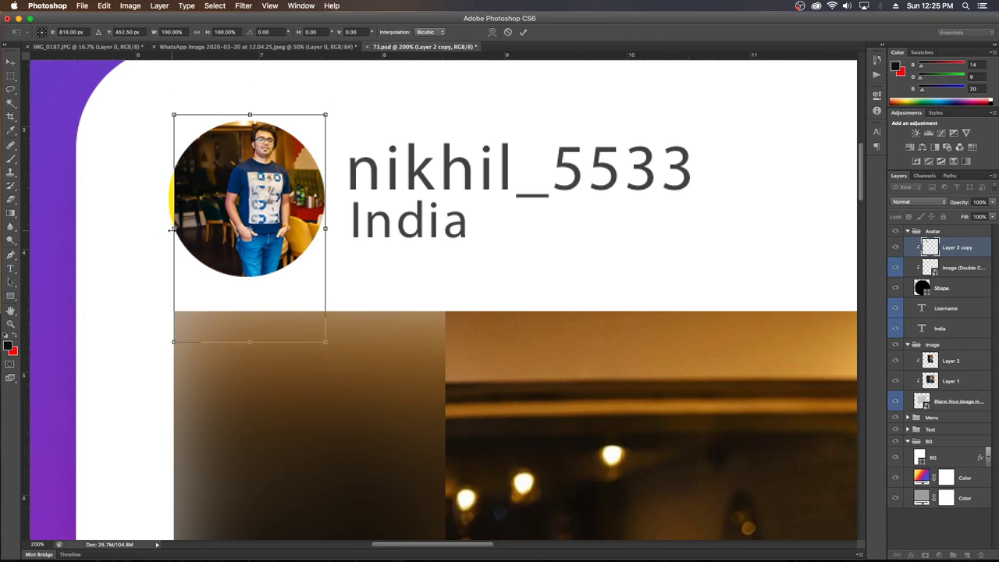
drag(171, 228, 166, 228)
drag(264, 195, 266, 201)
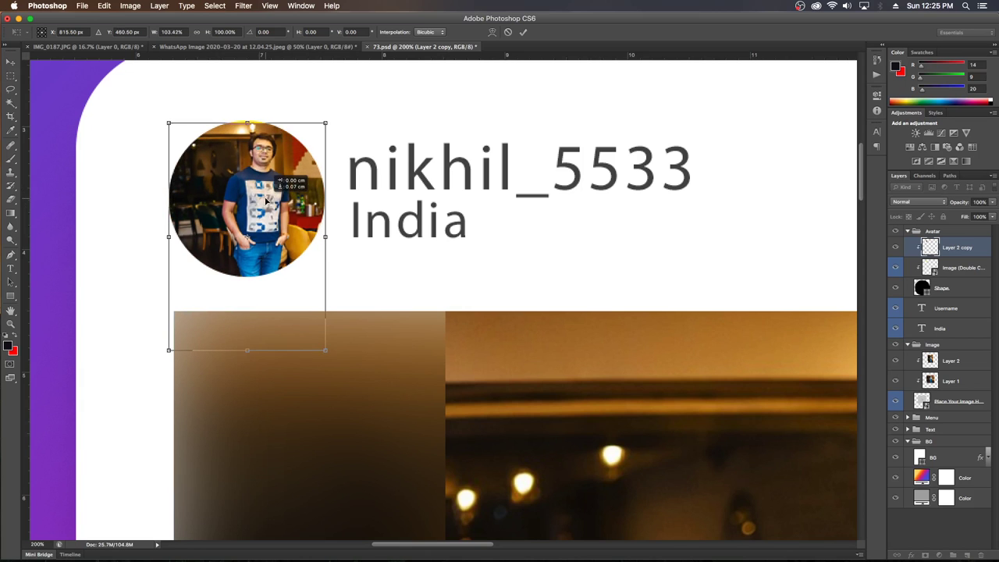
key(Return)
Toggle visibility of the Avatar, Layer 2 copy, Shape, Username, India and Image layers to check them
key(ctrl+minus)
key(ctrl+minus)
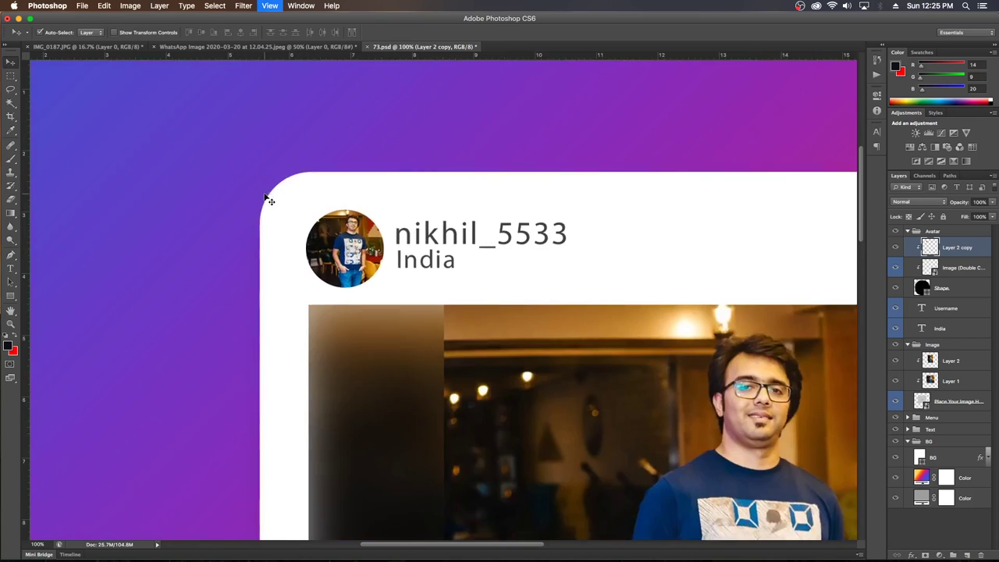
key(ctrl+minus)
key(ctrl+minus)
key(ctrl+minus)
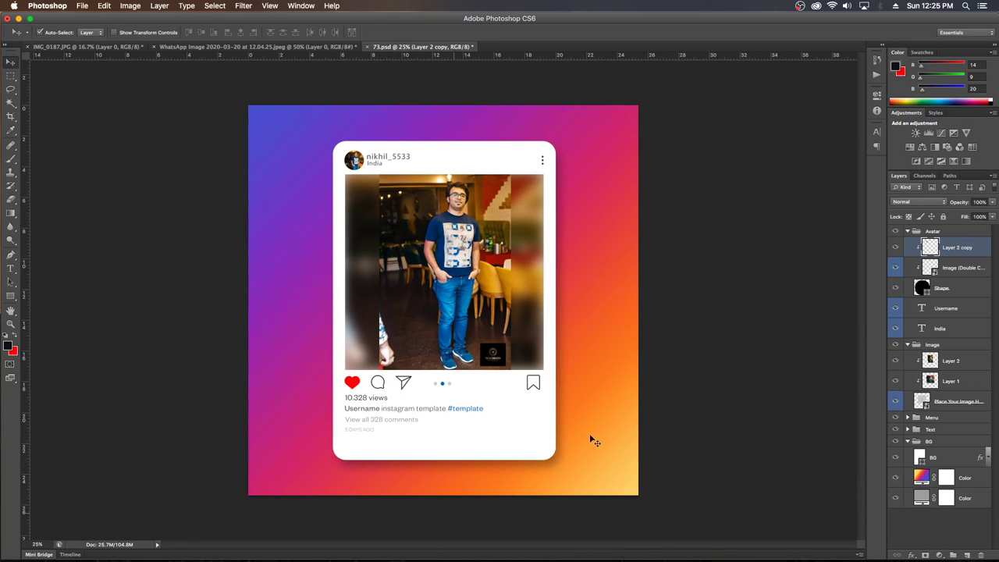
click(896, 233)
click(898, 233)
click(895, 232)
click(896, 233)
click(896, 247)
click(895, 248)
click(896, 290)
click(896, 289)
click(894, 309)
click(895, 309)
click(895, 329)
click(895, 328)
click(895, 345)
click(895, 344)
Collapse the Image, Avatar and BG groups
click(907, 345)
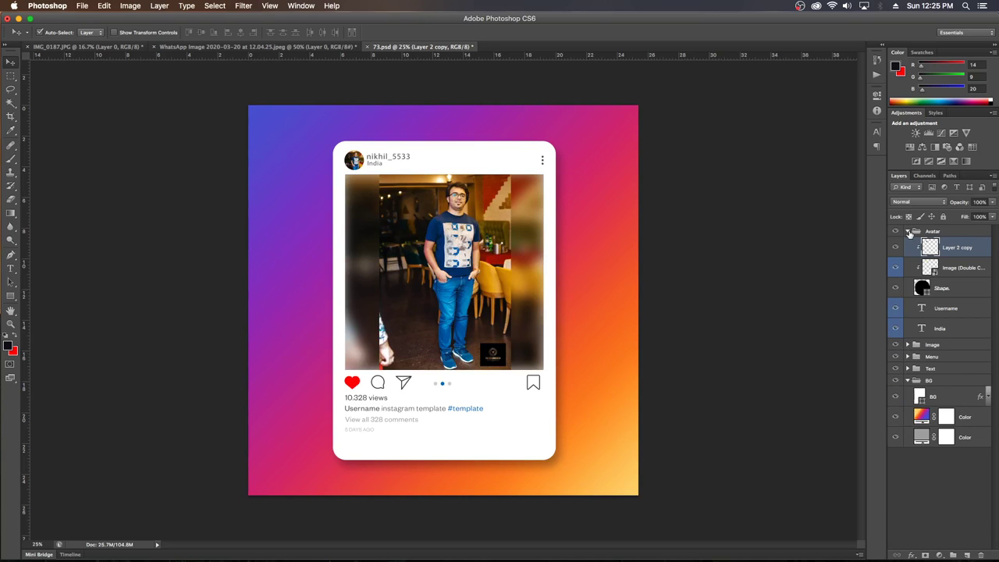
click(906, 232)
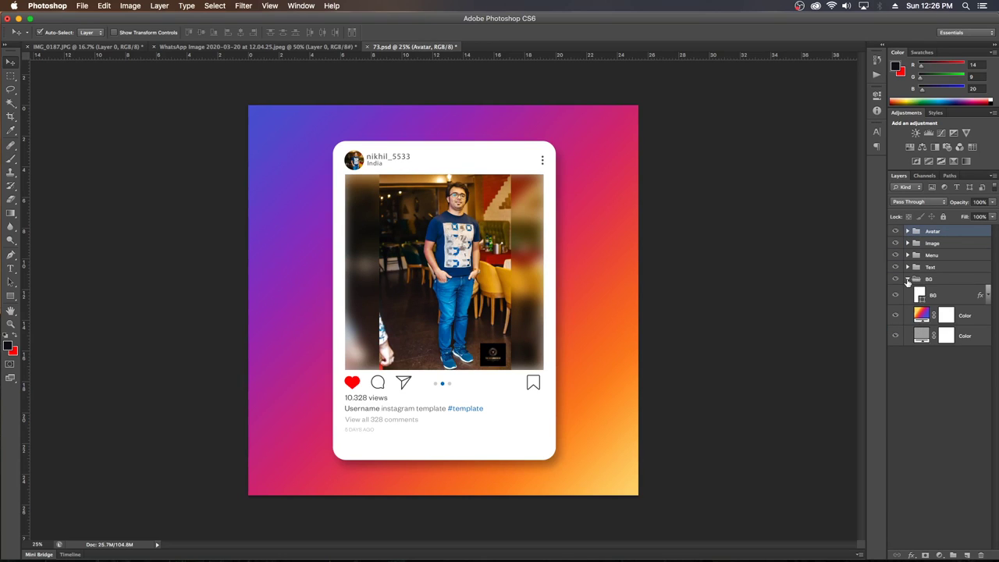
click(907, 280)
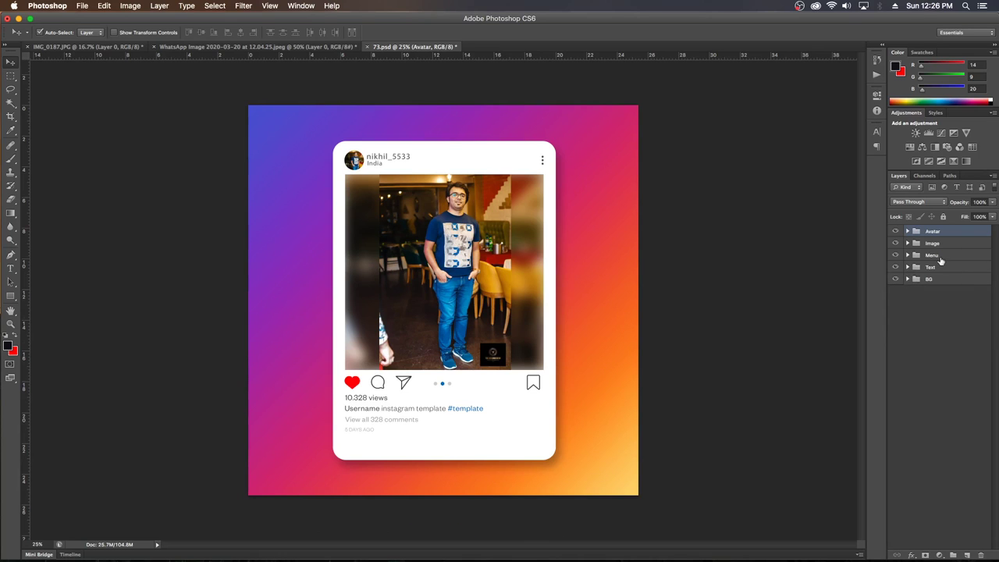
Replace 'Username' at the start of the caption with the account's handle, keeping 'instagram template #template'
click(907, 267)
double_click(924, 307)
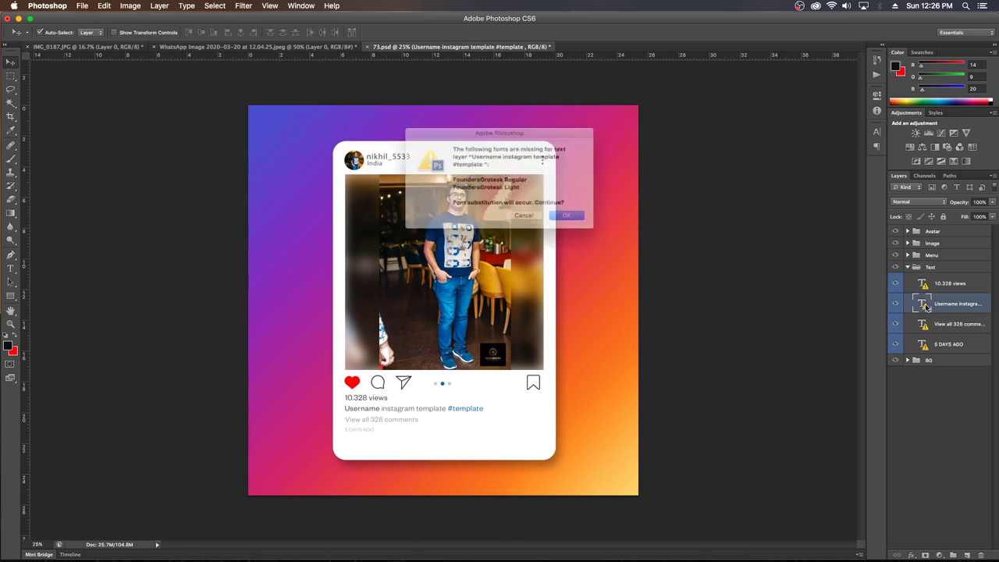
click(583, 222)
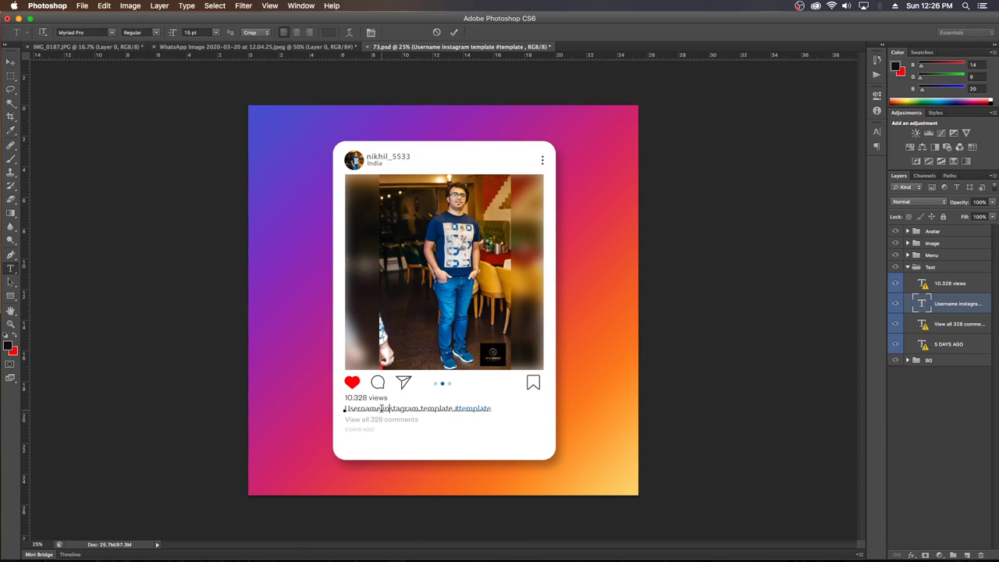
key(Delete)
key(Delete)
key(Delete)
key(Delete)
key(Delete)
key(Delete)
key(Delete)
key(Delete)
key(Delete)
text(nikhil_5533)
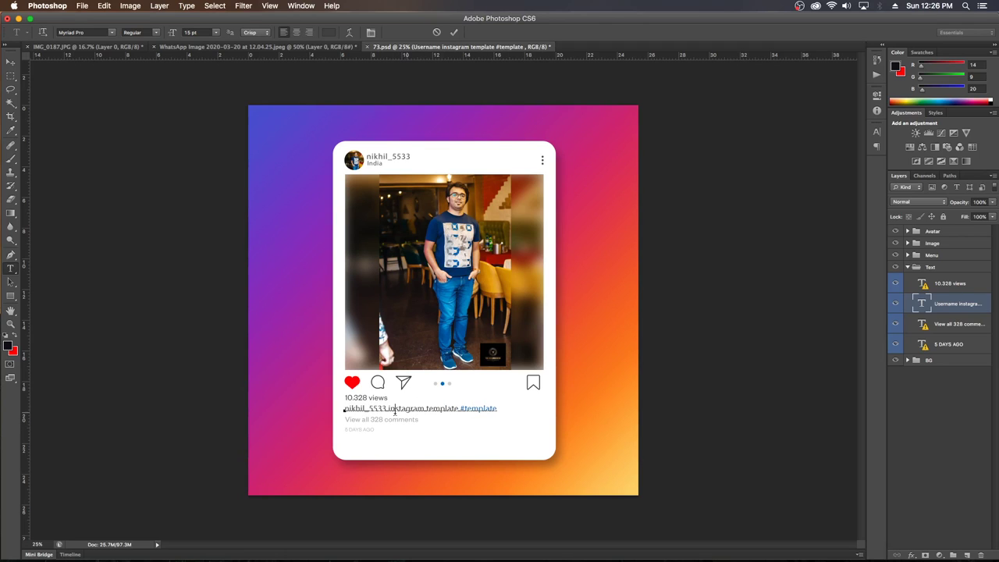
click(10, 158)
click(10, 62)
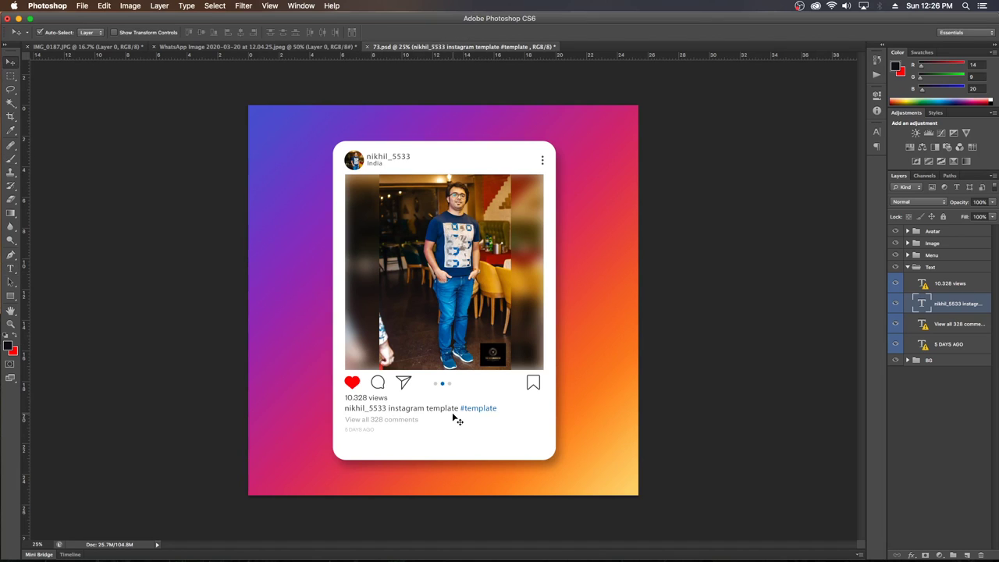
Try Typo Grotesk Thin on the username, testing italic before returning to Regular
key(t)
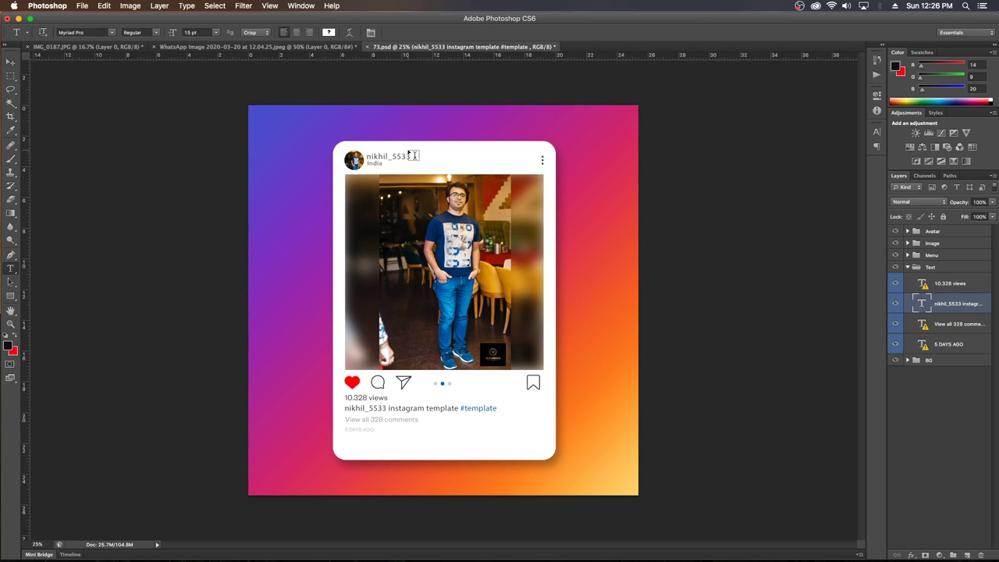
drag(409, 156, 375, 157)
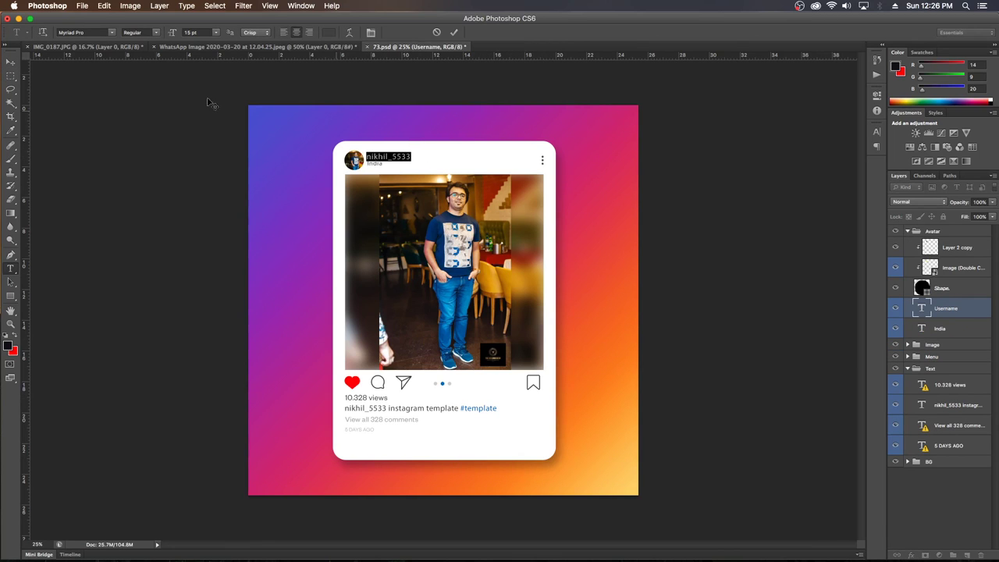
click(111, 32)
text(t)
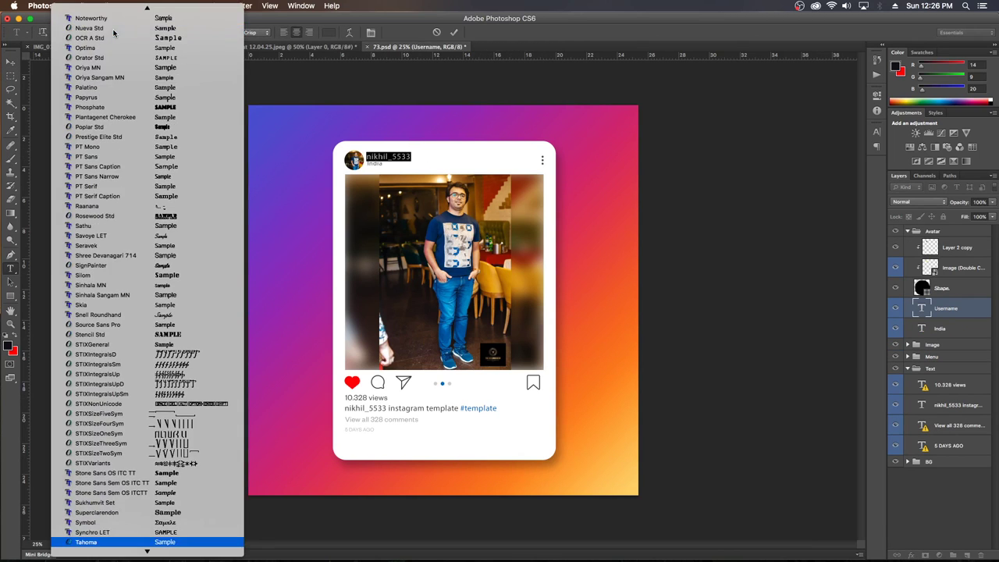
scroll(113, 297, down, 3)
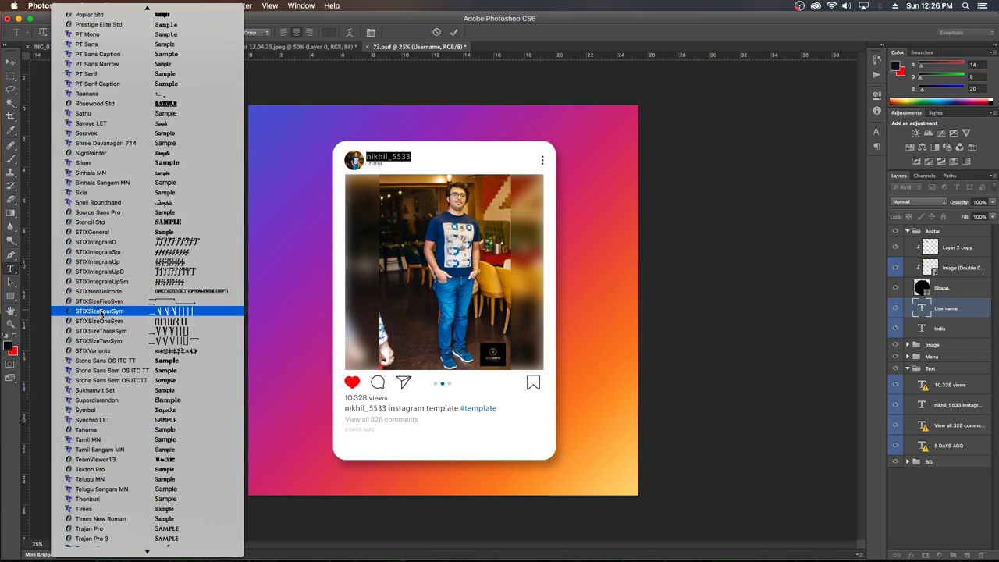
scroll(114, 320, down, 3)
scroll(121, 486, down, 2)
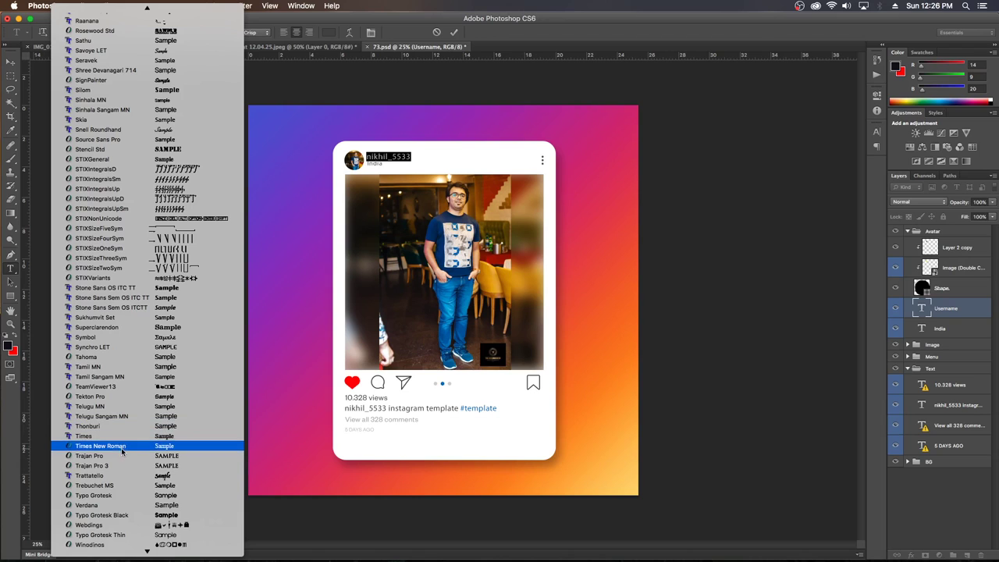
scroll(140, 531, down, 2)
scroll(139, 515, down, 1)
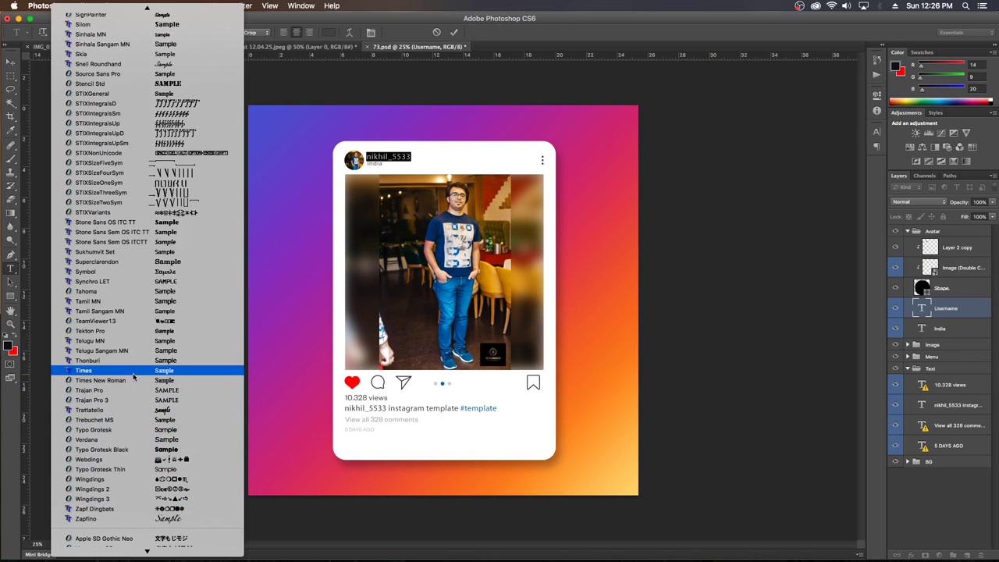
click(123, 470)
click(159, 33)
click(159, 35)
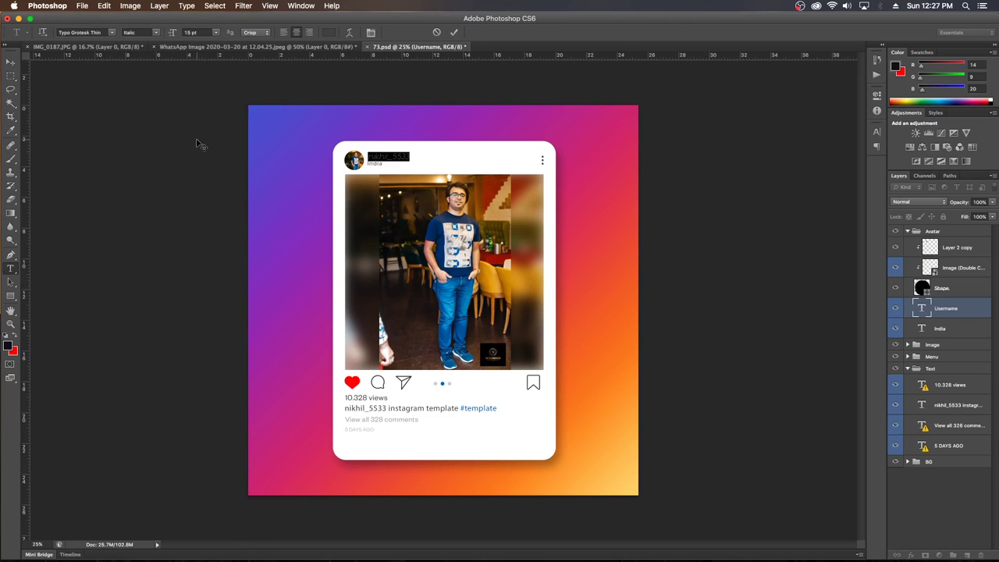
click(155, 33)
click(152, 27)
click(10, 63)
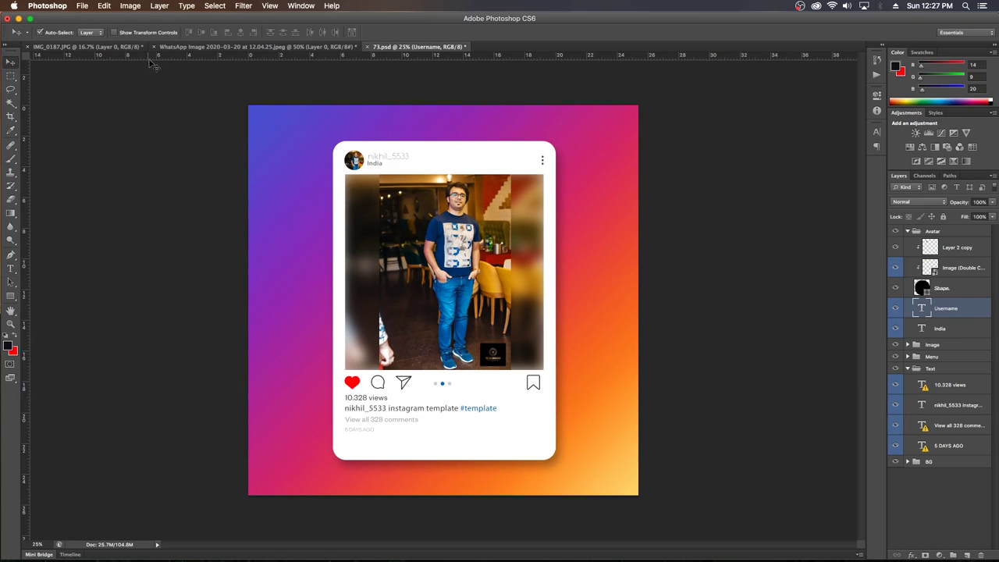
Reselect the username and apply Typo Grotesk in Regular style
key(t)
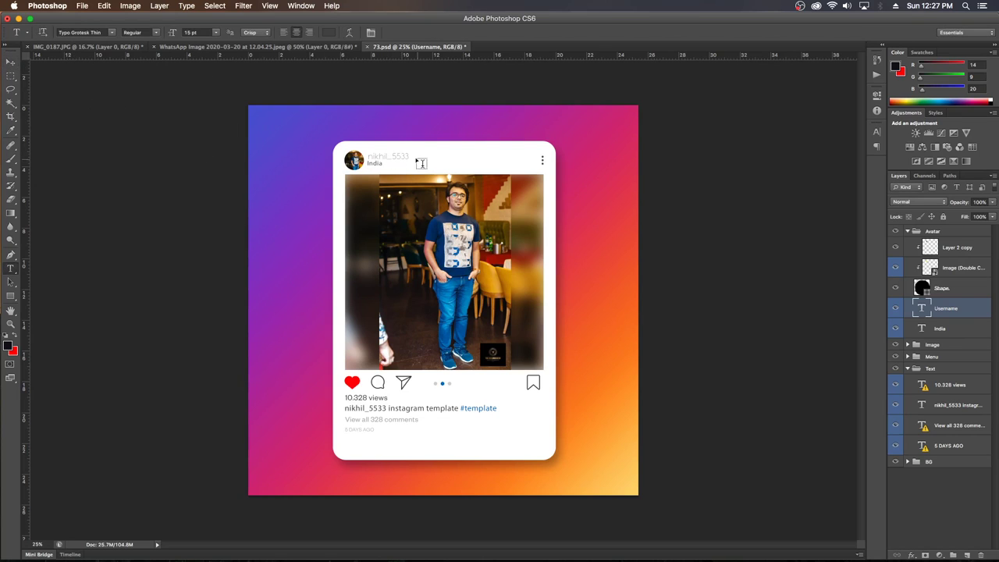
drag(411, 156, 364, 159)
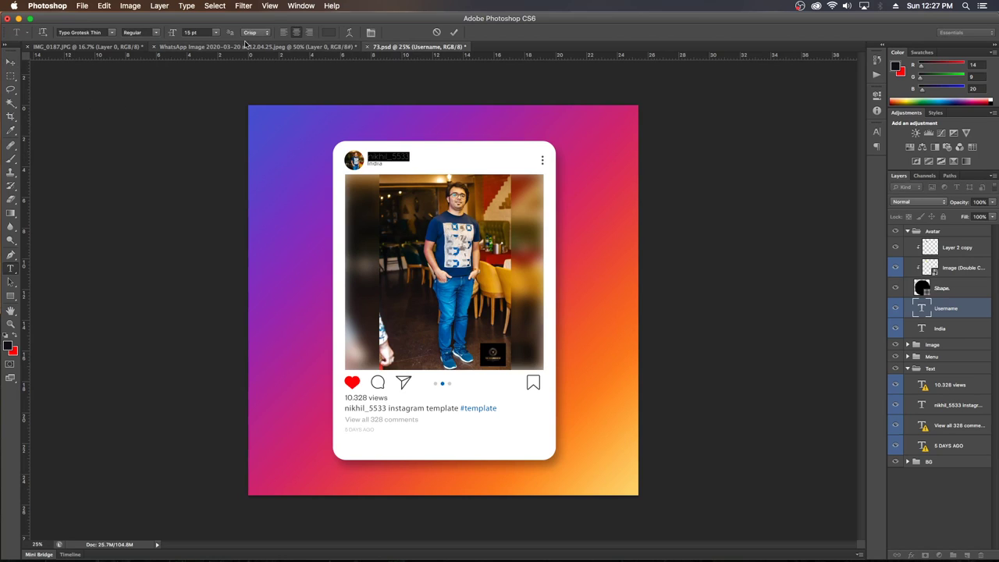
click(253, 32)
click(236, 33)
click(159, 36)
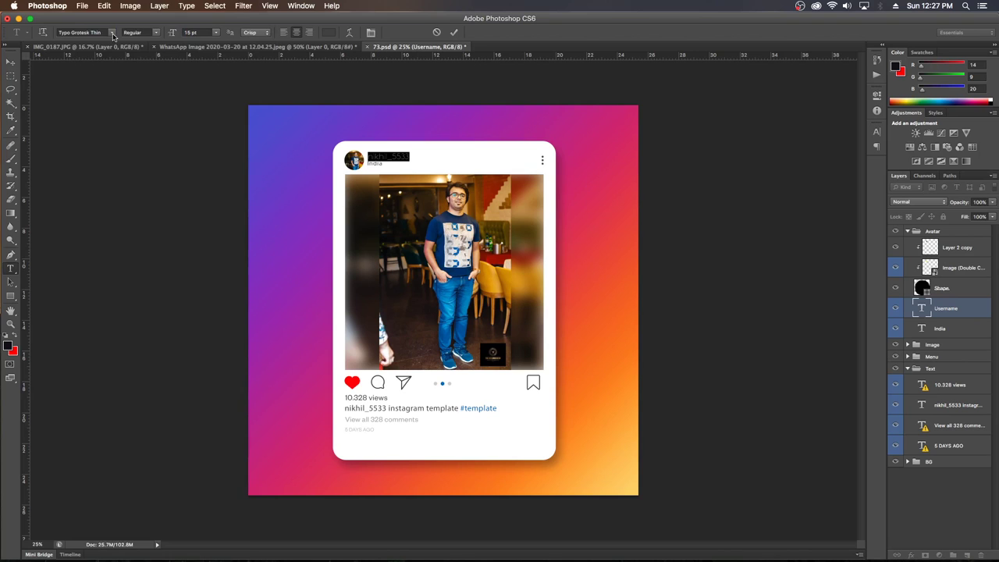
click(112, 34)
scroll(112, 35, up, 5)
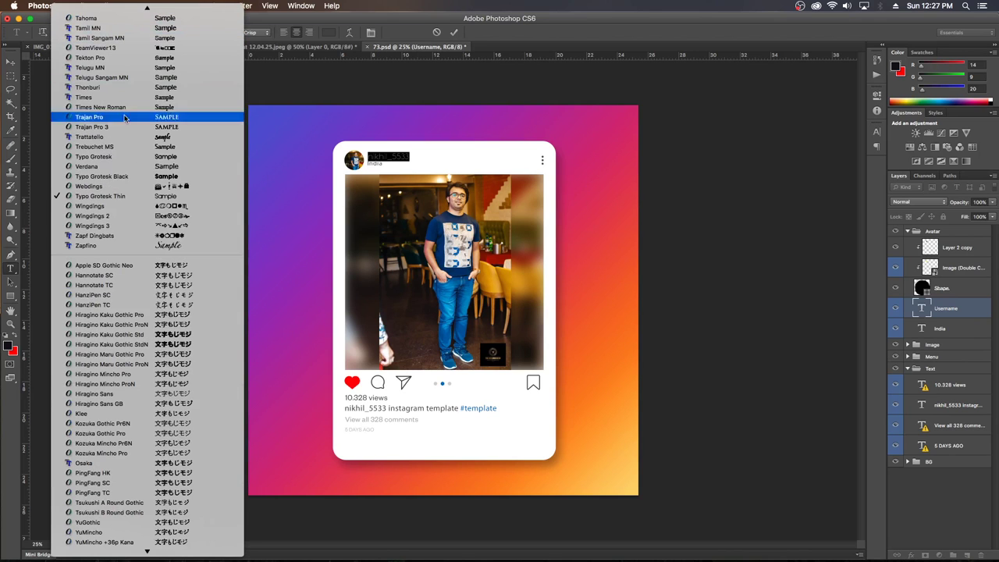
text(ty)
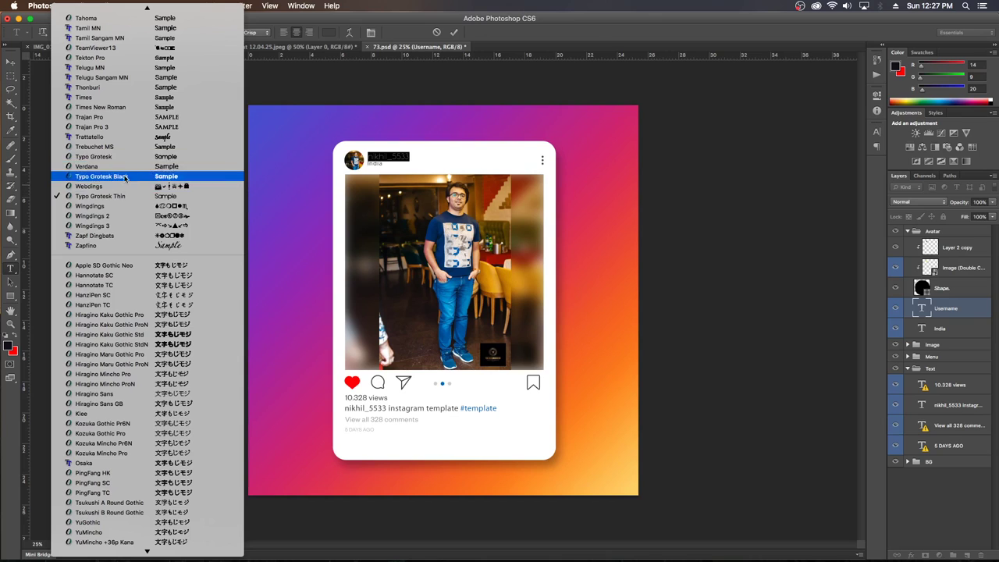
click(127, 157)
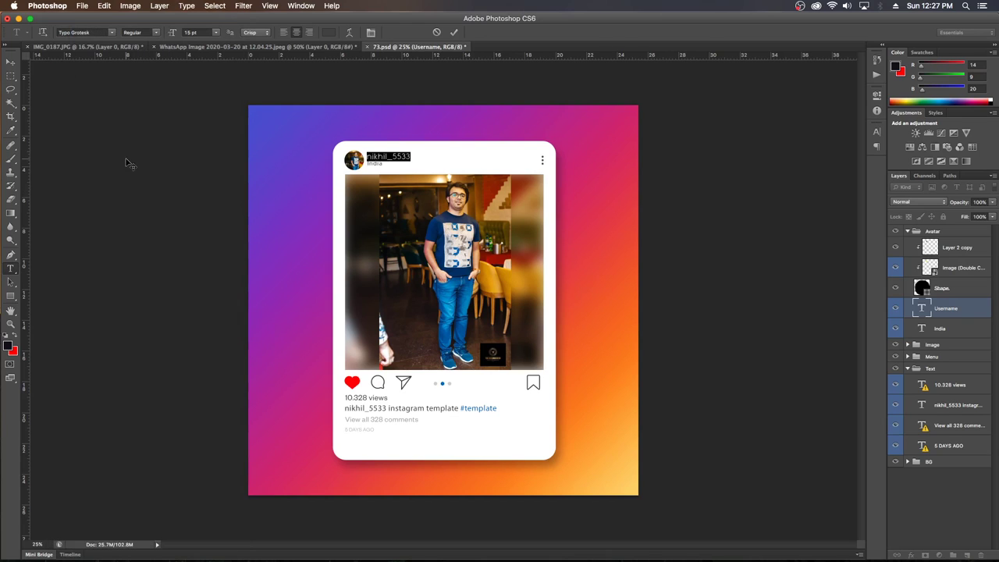
click(155, 34)
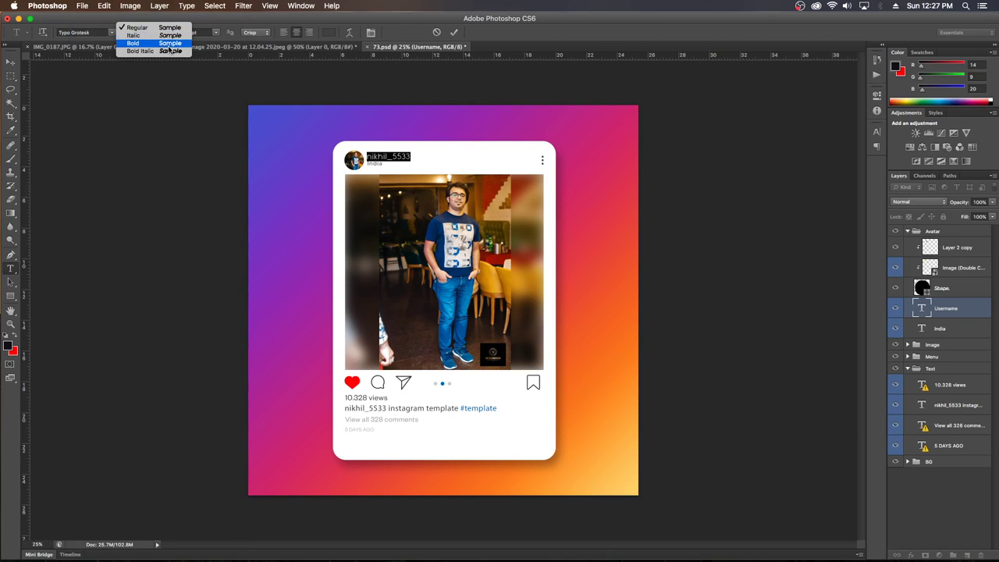
click(156, 27)
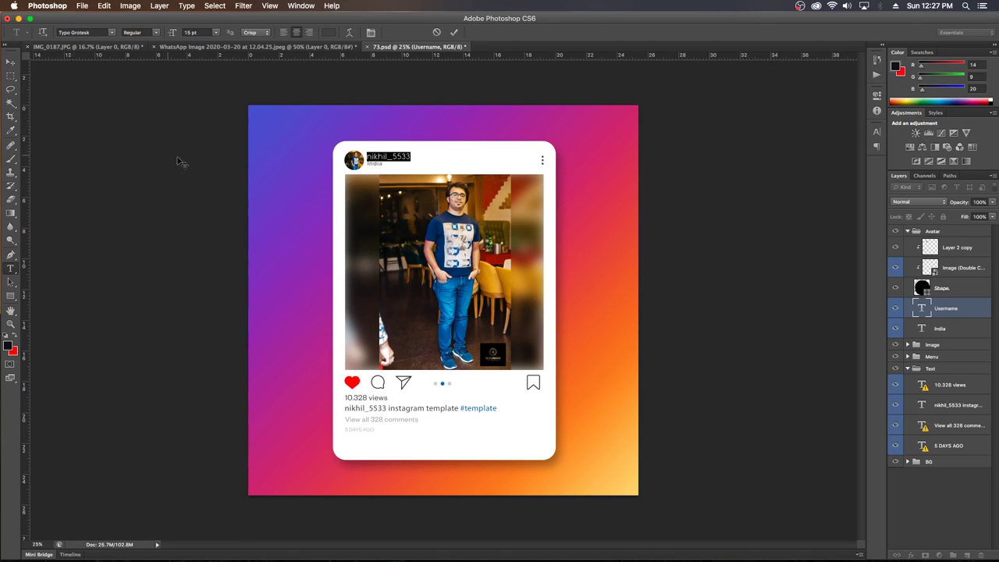
Reselect the whole username and set it to Bold
click(413, 158)
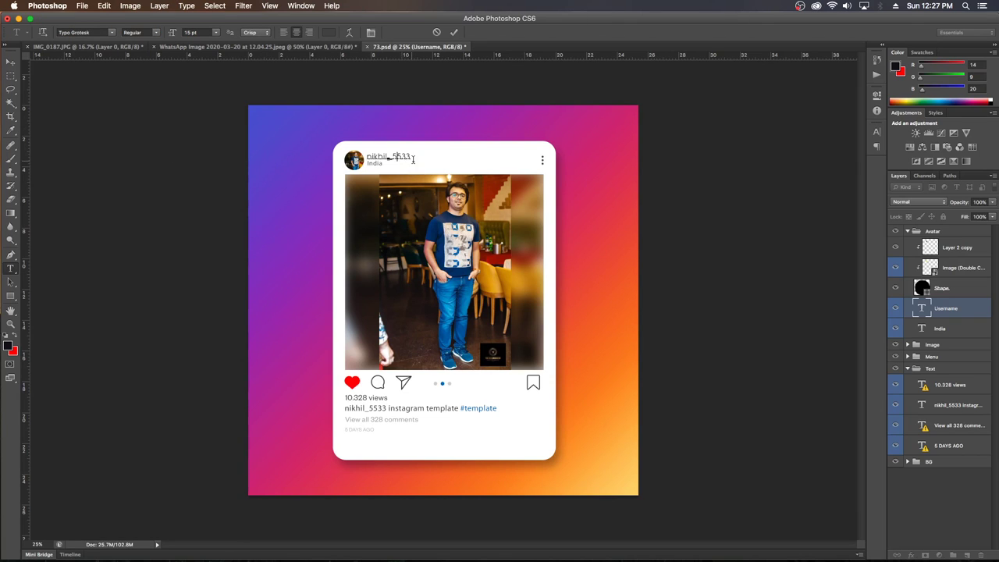
drag(407, 156, 366, 157)
click(159, 34)
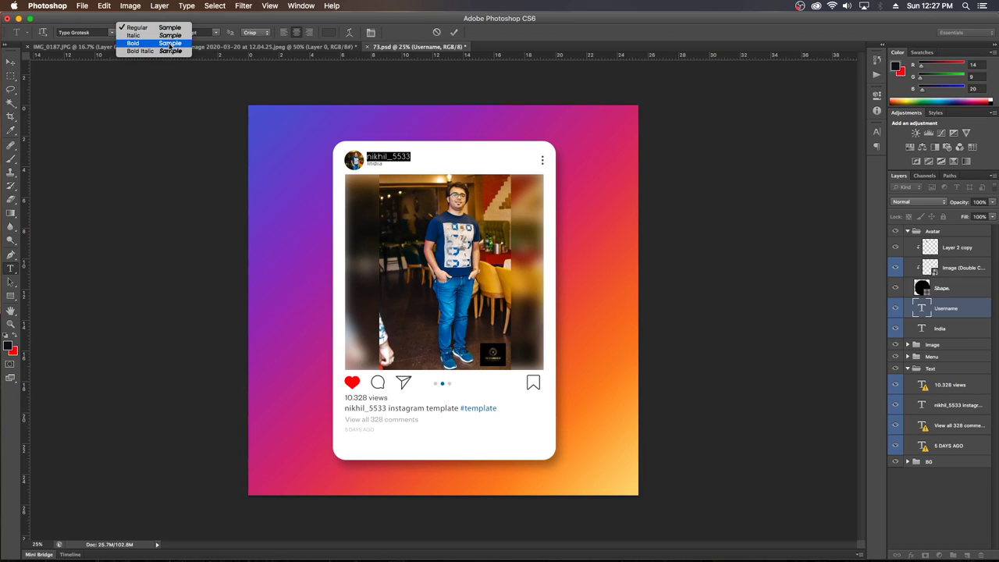
click(170, 44)
click(10, 61)
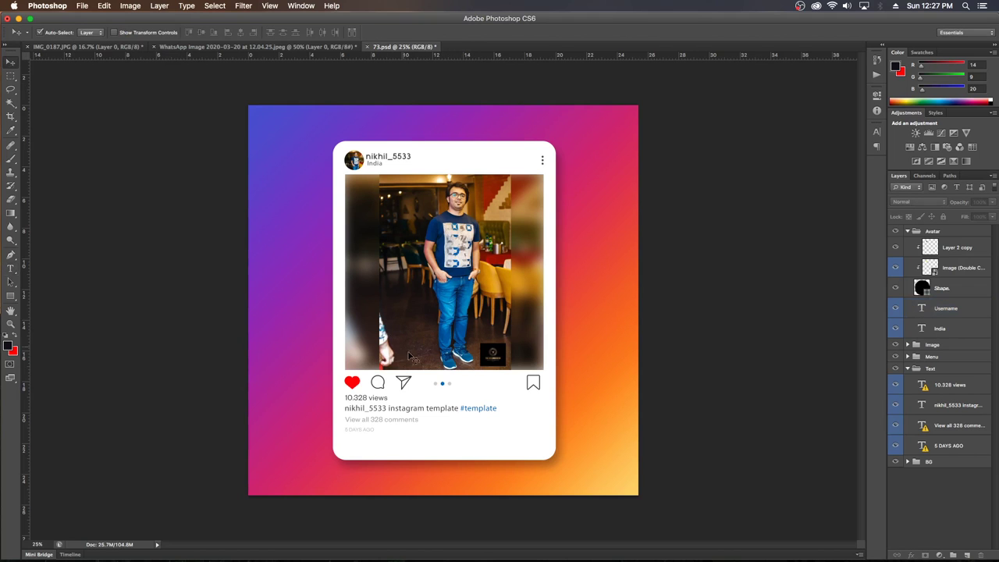
key(super+plus)
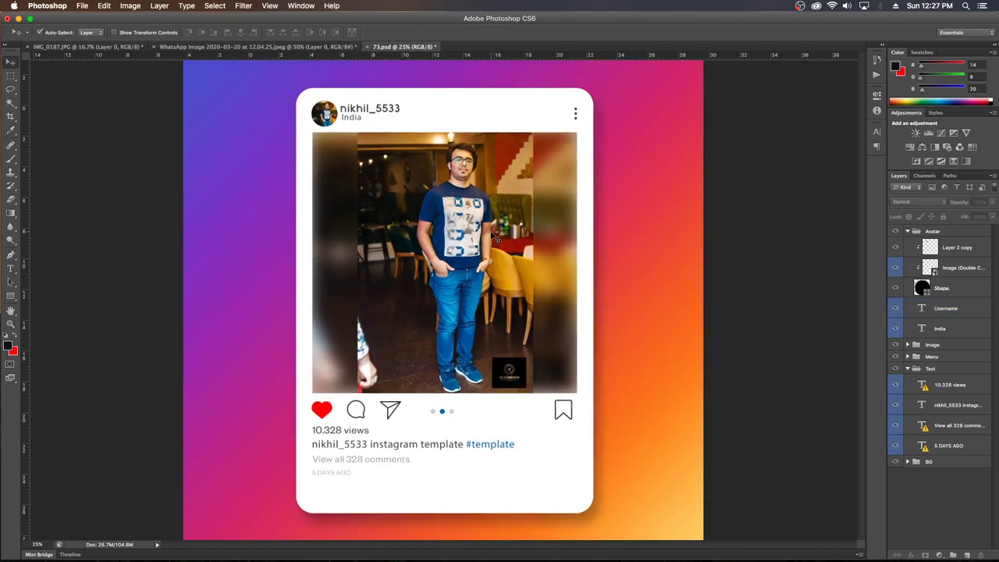
key(super+minus)
key(super+minus)
key(super+plus)
key(super+plus)
key(super+minus)
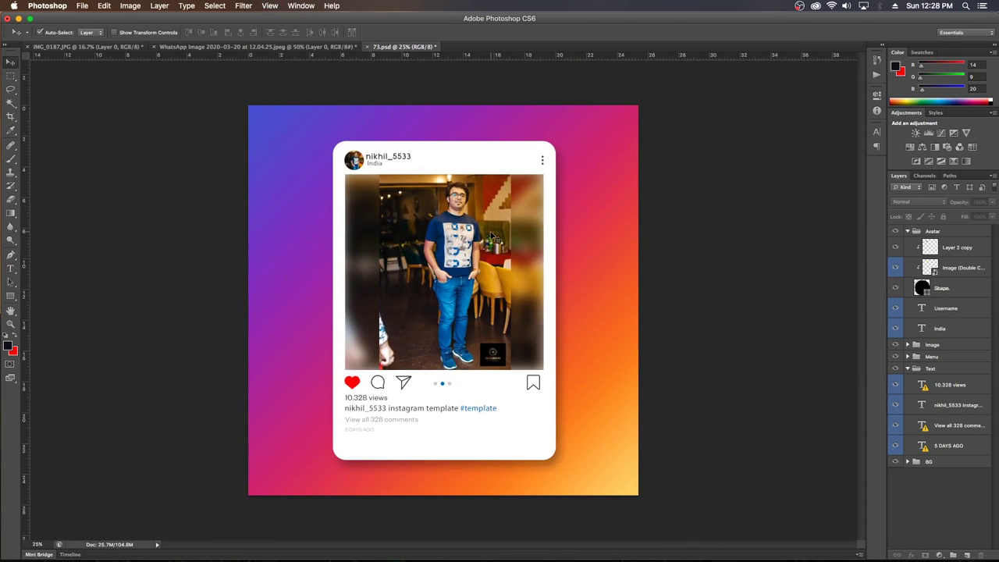
click(490, 410)
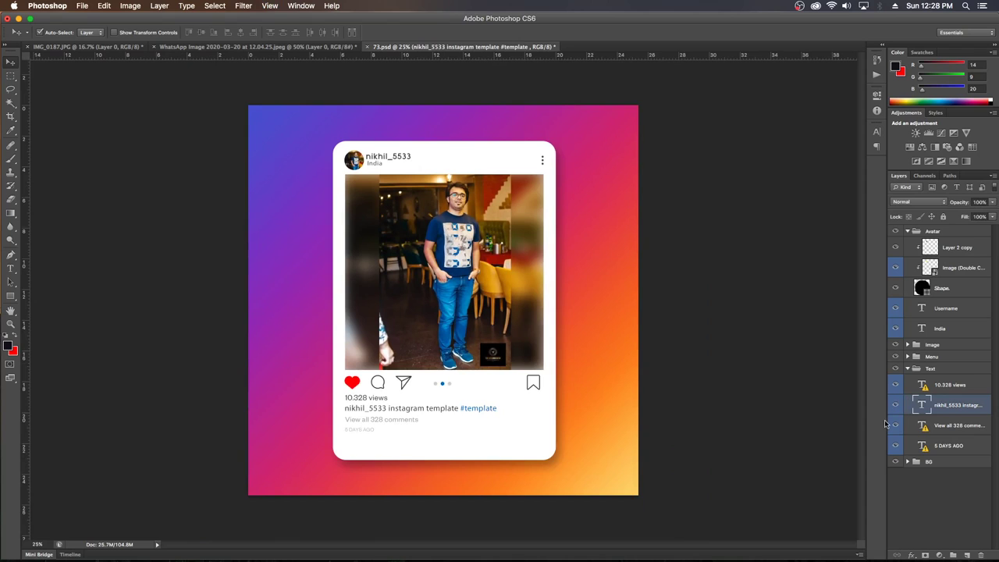
click(922, 448)
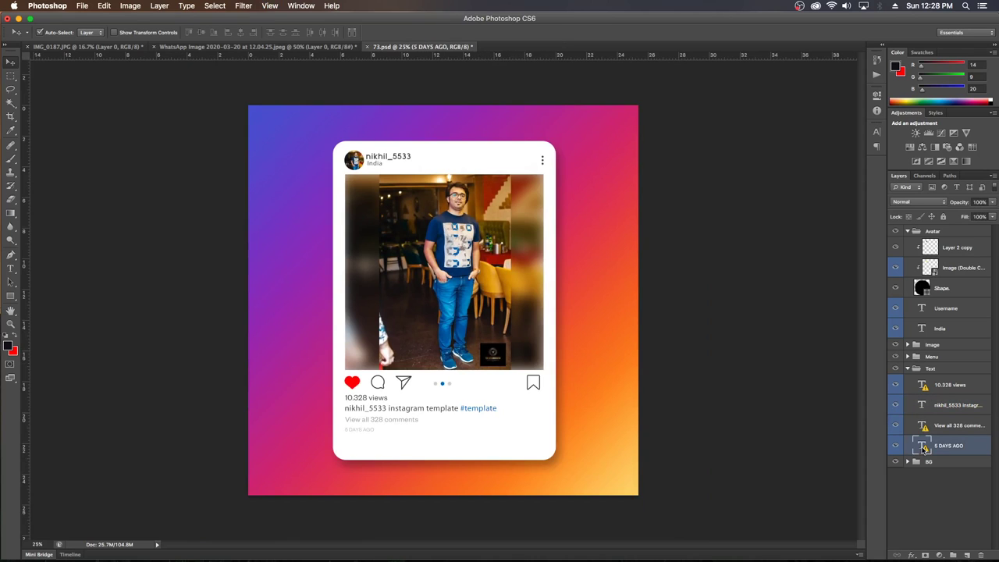
Edit the 5 DAYS AGO layer, accepting font substitution, and make the date text Bold
double_click(923, 447)
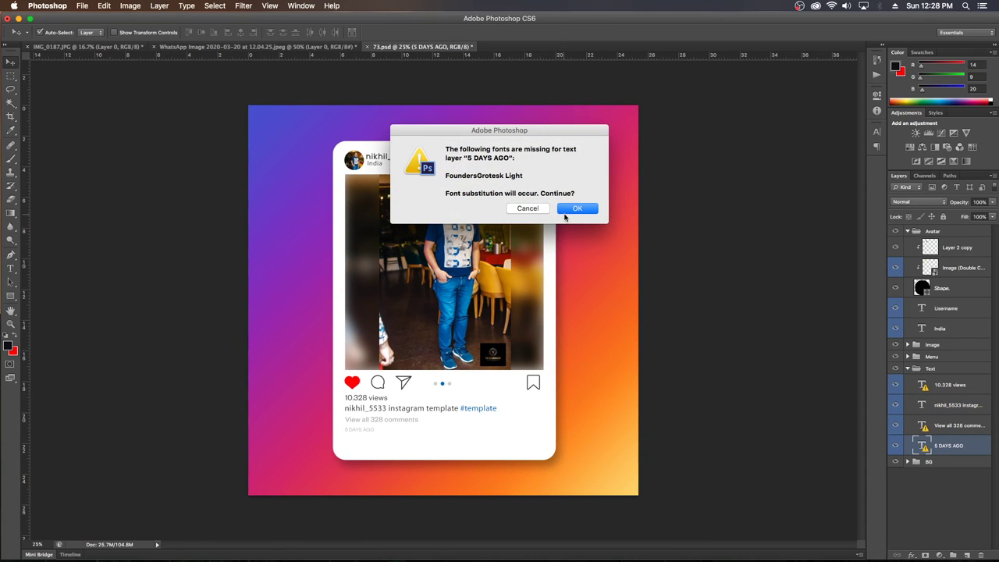
click(577, 208)
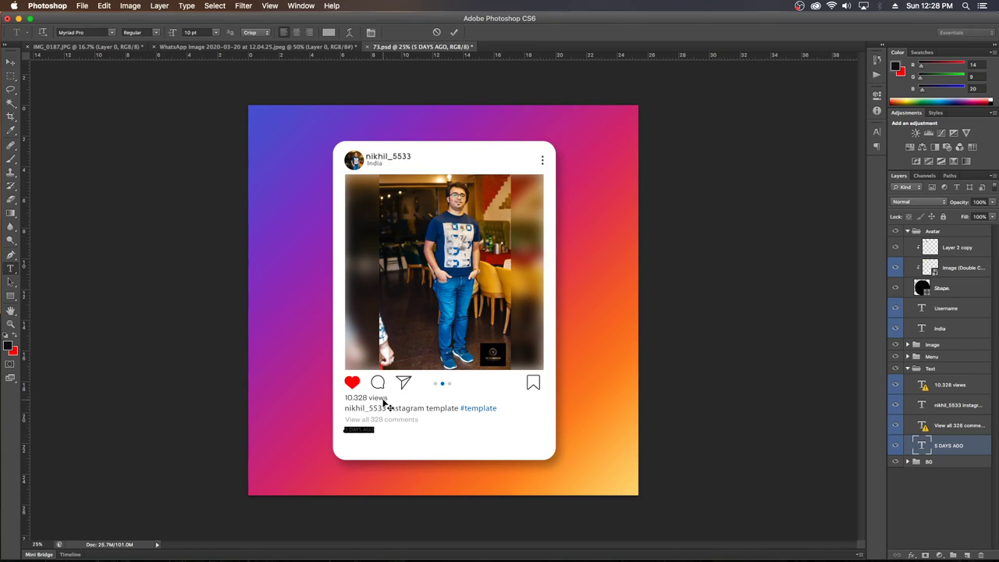
click(344, 431)
click(153, 33)
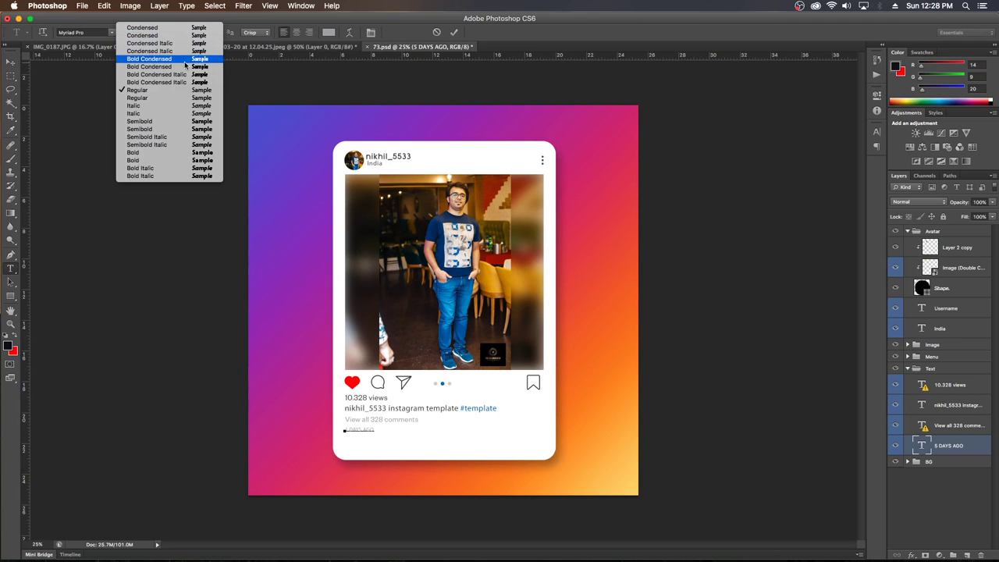
key(Escape)
key(ctrl+a)
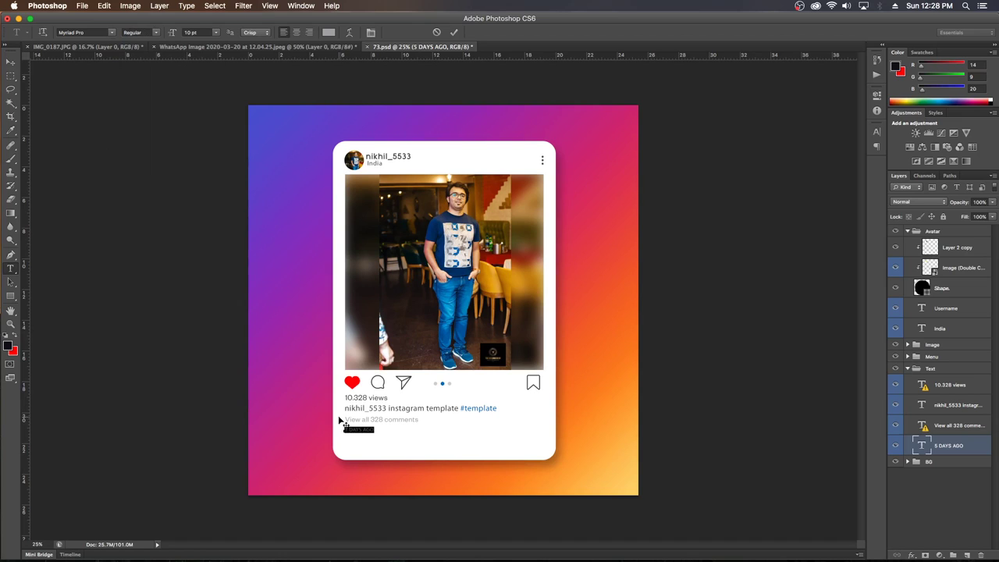
click(157, 34)
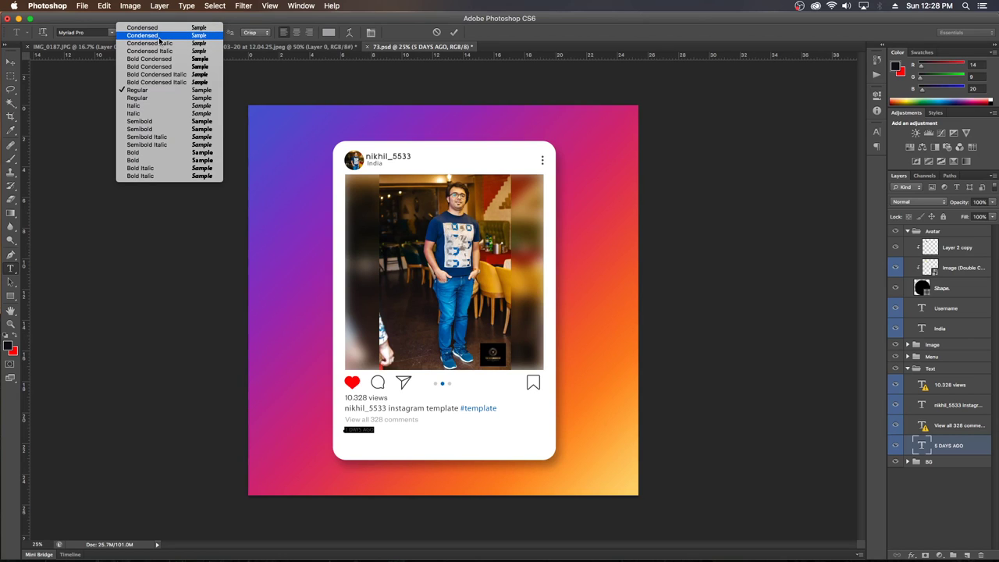
click(207, 153)
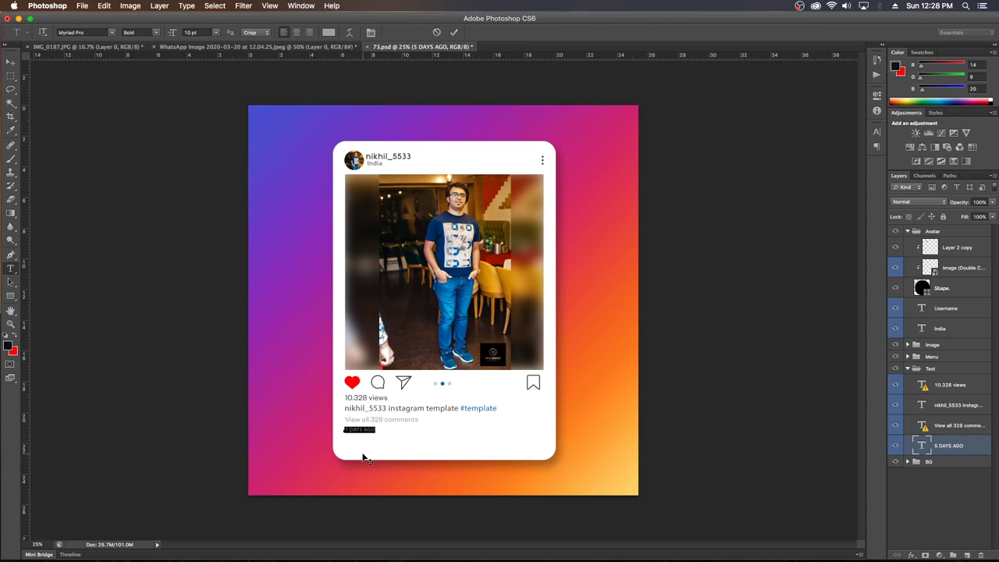
click(362, 429)
click(11, 61)
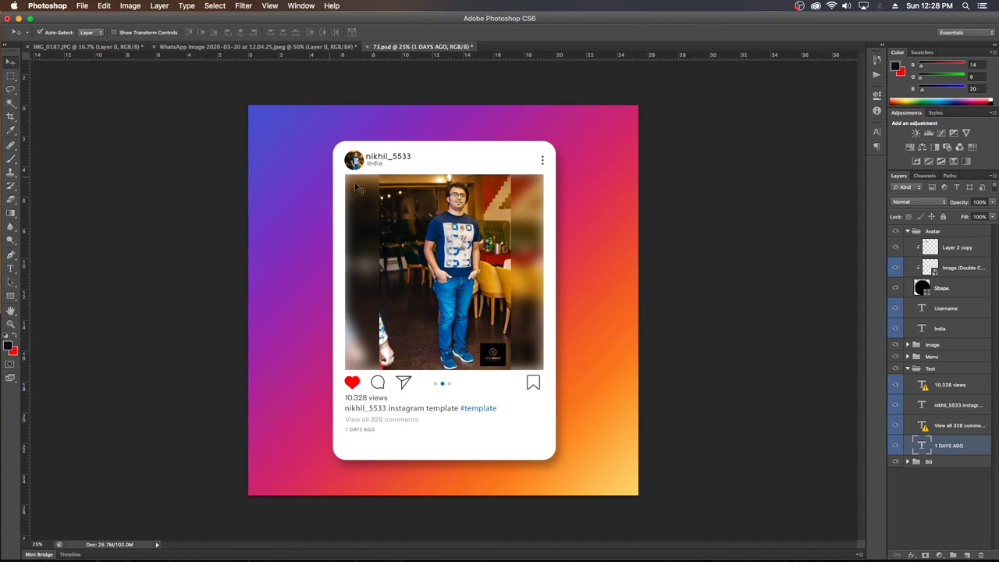
key(super+plus)
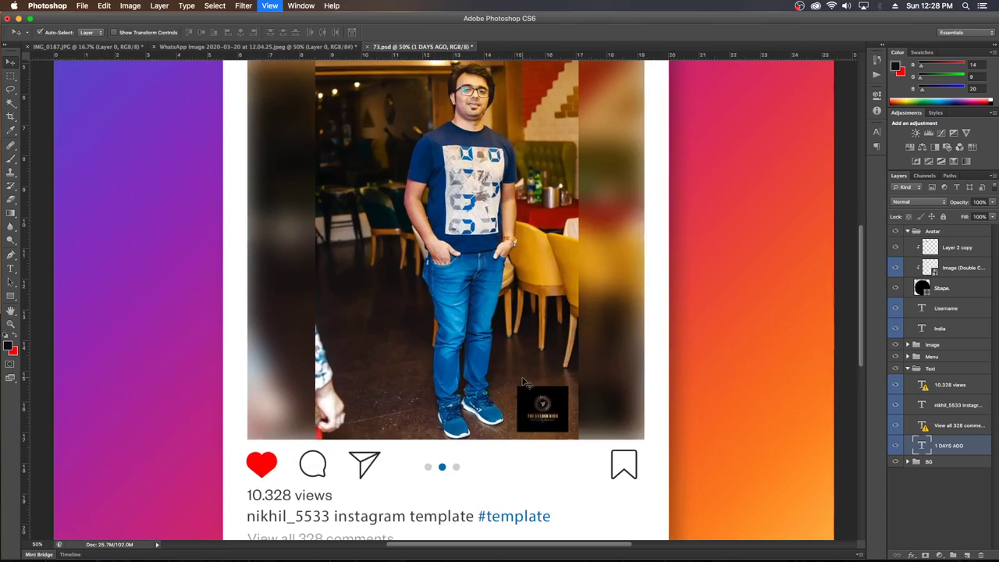
scroll(524, 383, down, 3)
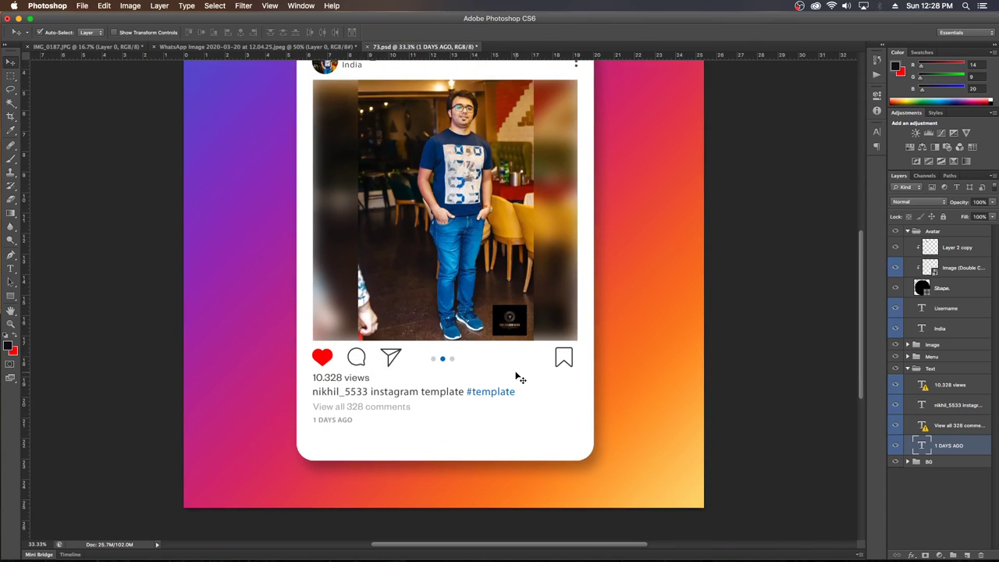
scroll(546, 372, up, 1)
key(super+minus)
key(super+minus)
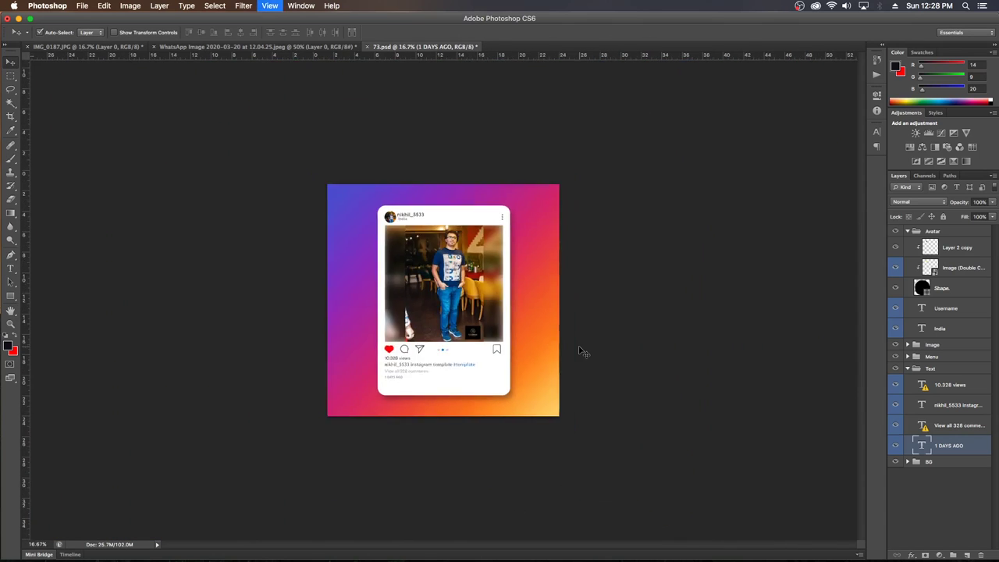
key(super+plus)
key(super+plus)
key(super+minus)
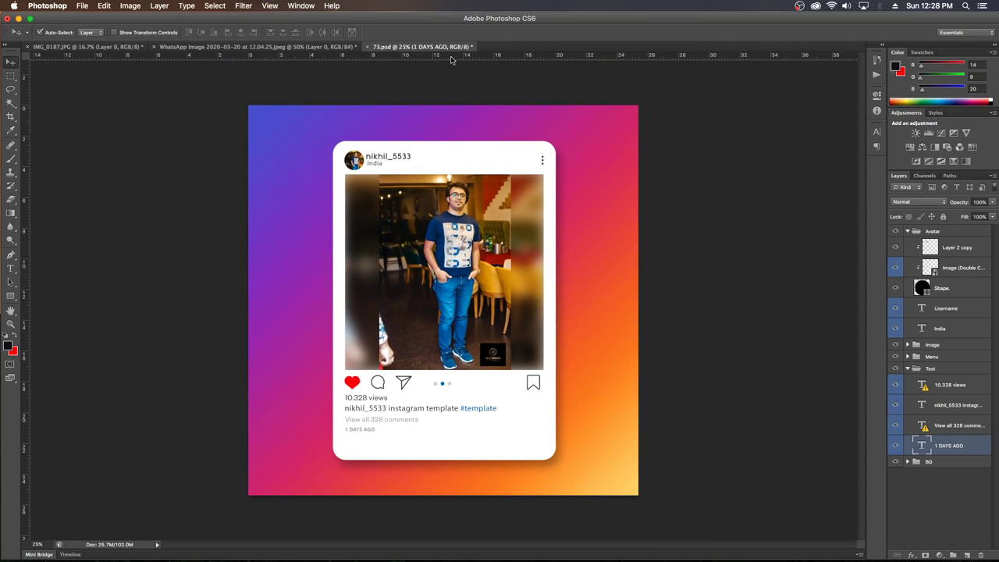
key(super+plus)
key(super+minus)
Export the mockup through Save for Web as a GIF named instagram on the Desktop
click(82, 6)
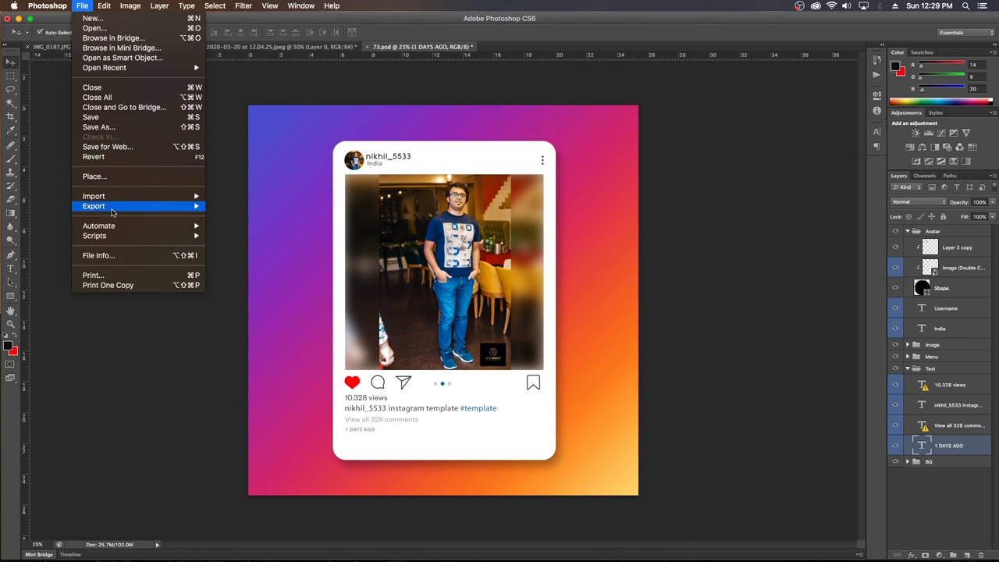
click(118, 146)
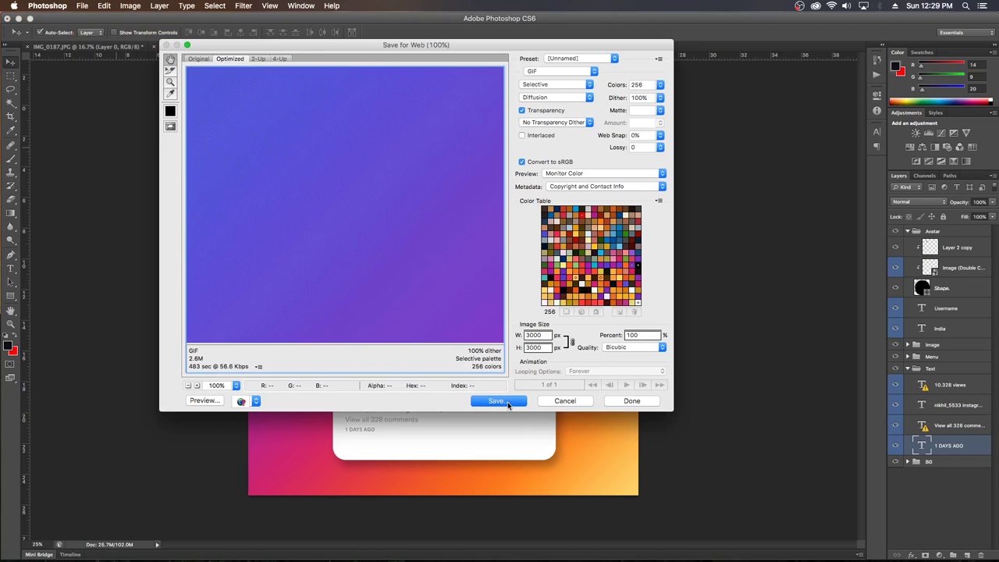
click(507, 404)
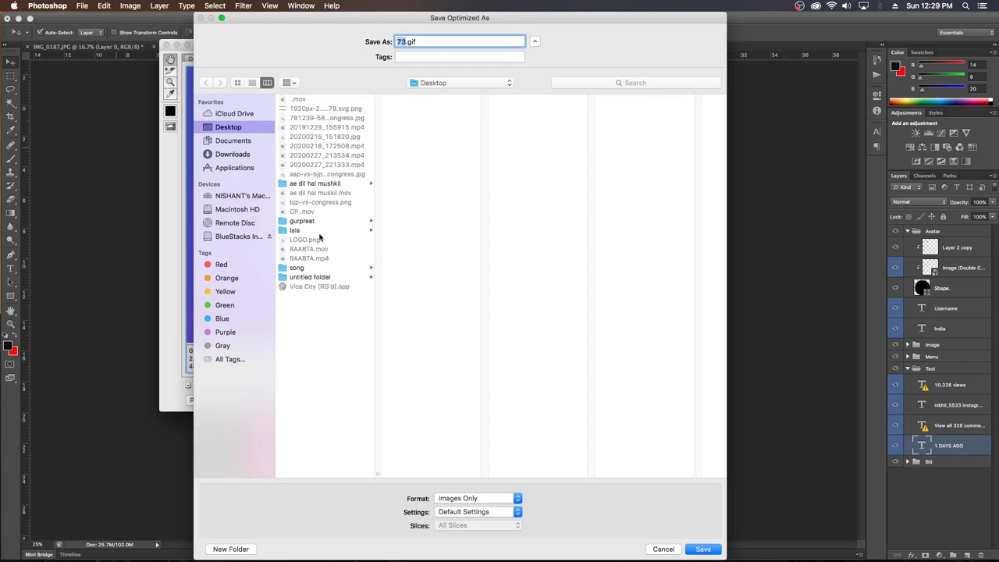
click(407, 42)
triple_click(397, 42)
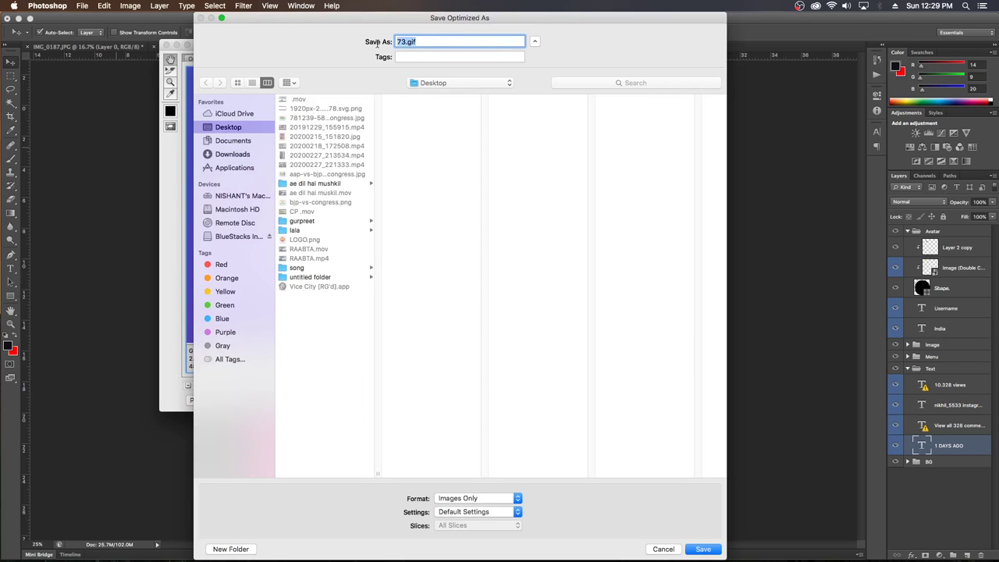
text(instagram)
key(Return)
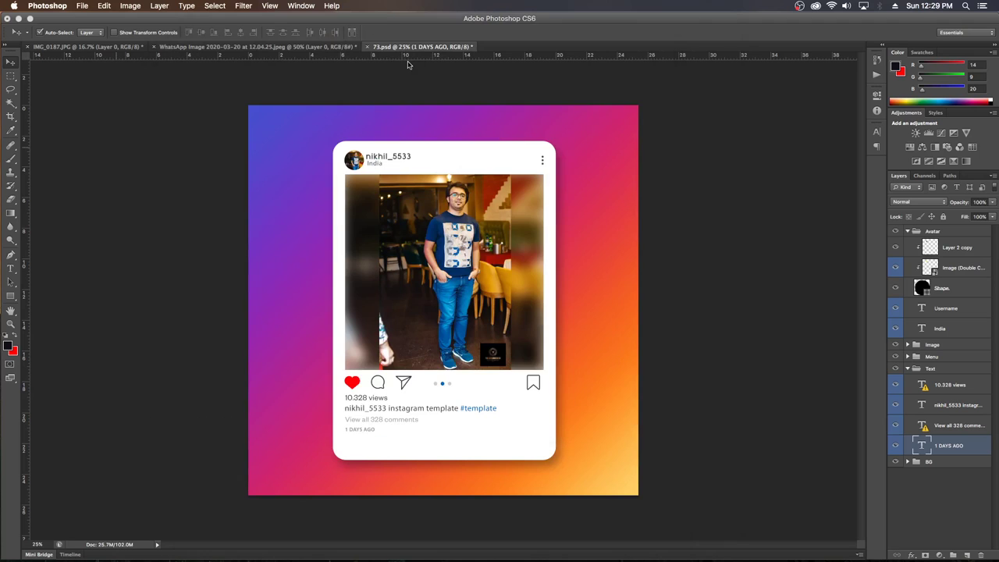
Minimize Photoshop, open the instagram GIF from the Desktop in Preview, then close it
click(19, 18)
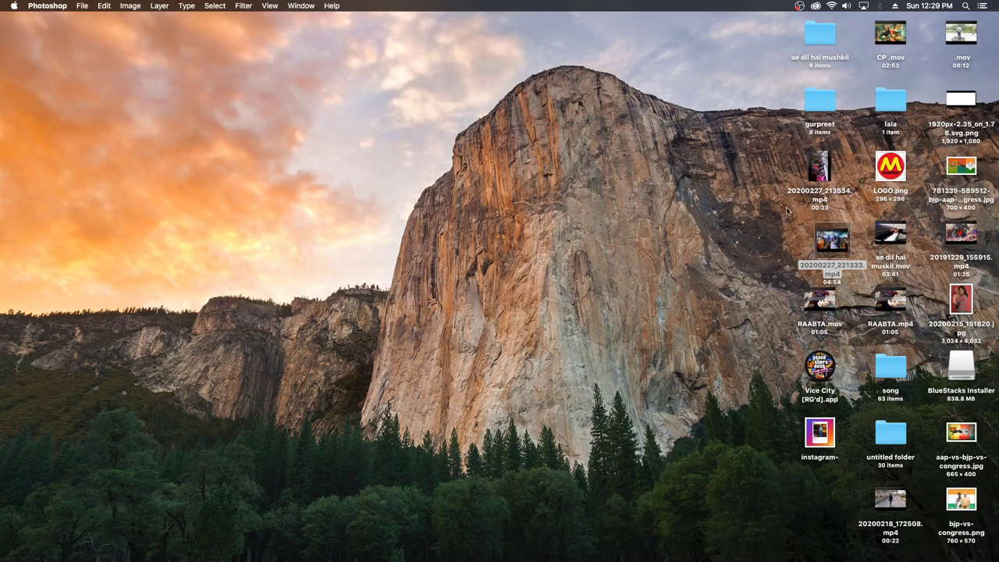
click(829, 443)
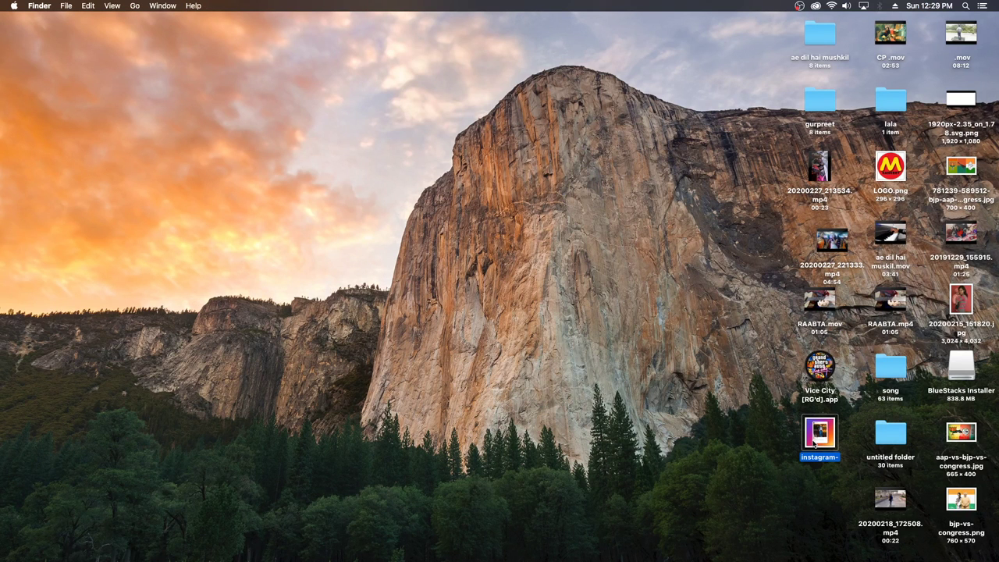
double_click(815, 439)
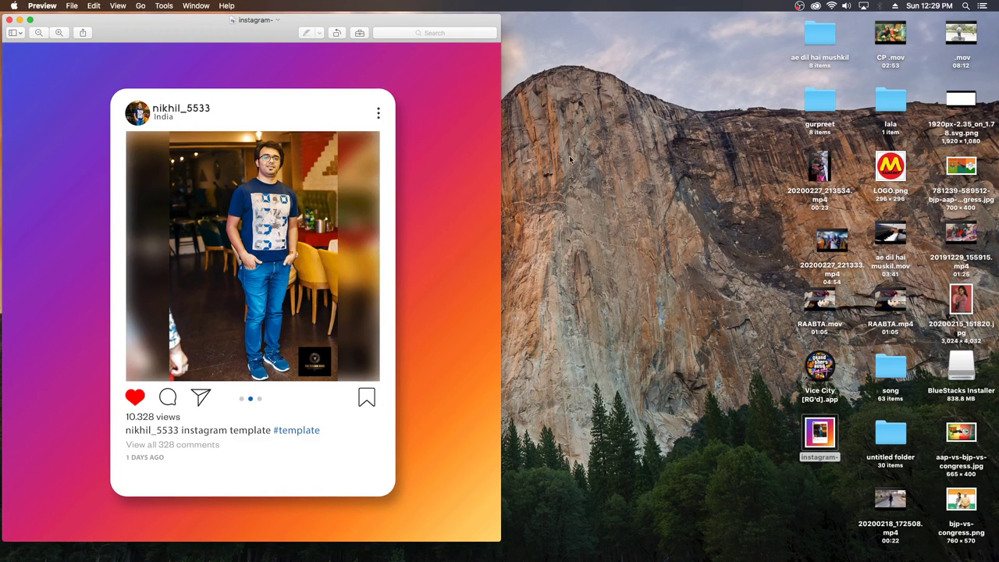
mouse_move(206, 28)
mouse_down()
mouse_move(440, 51)
mouse_move(428, 33)
mouse_up()
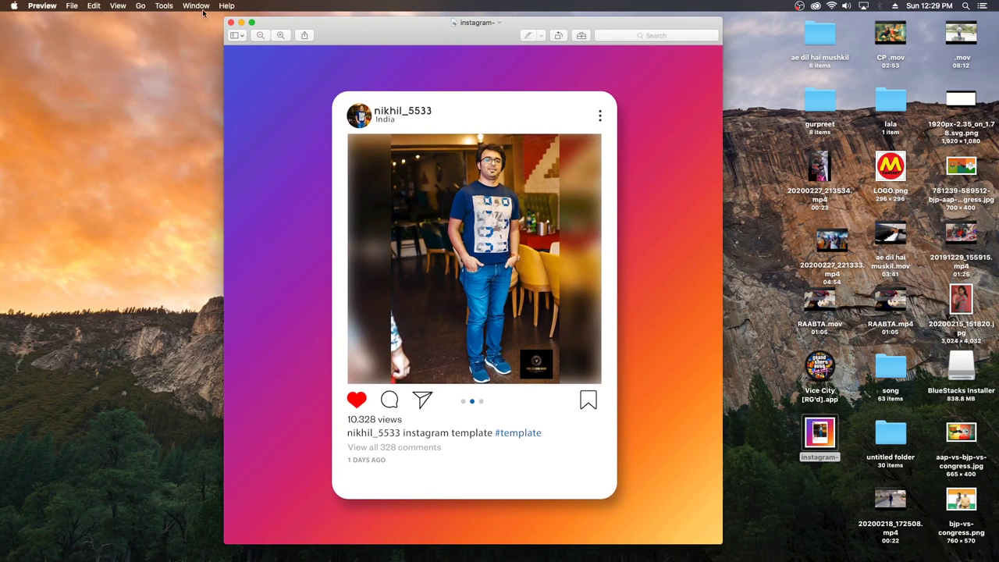
click(230, 23)
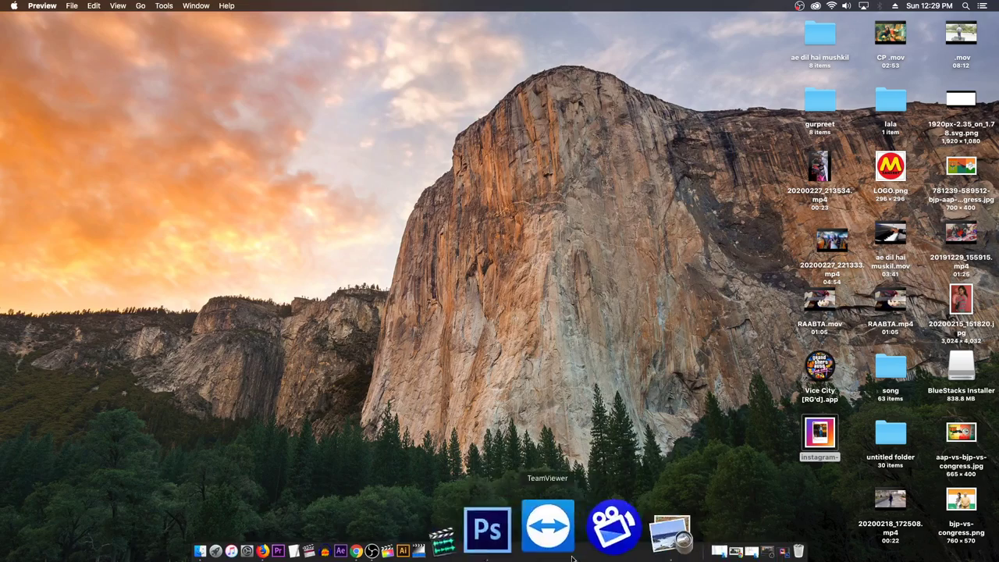
click(579, 536)
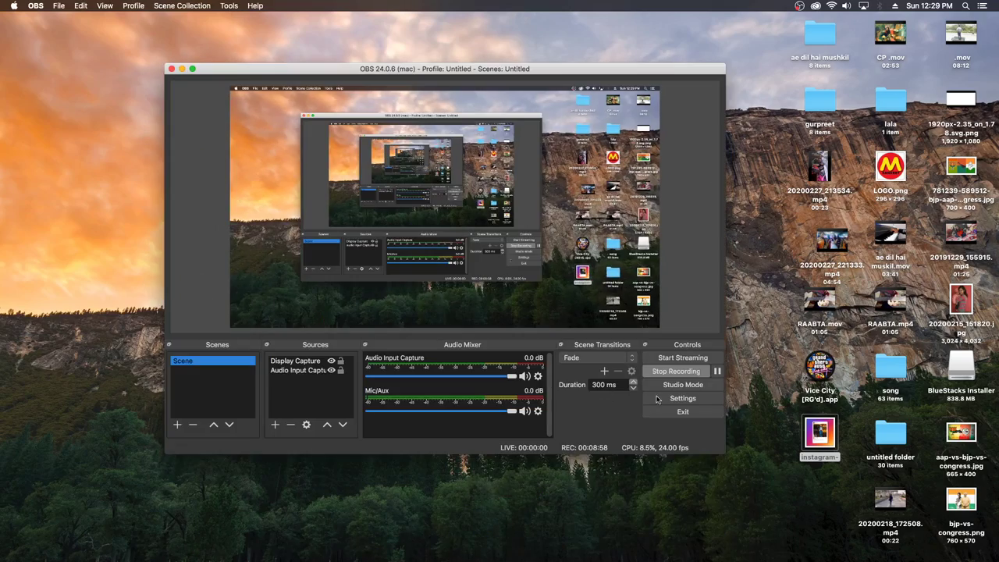